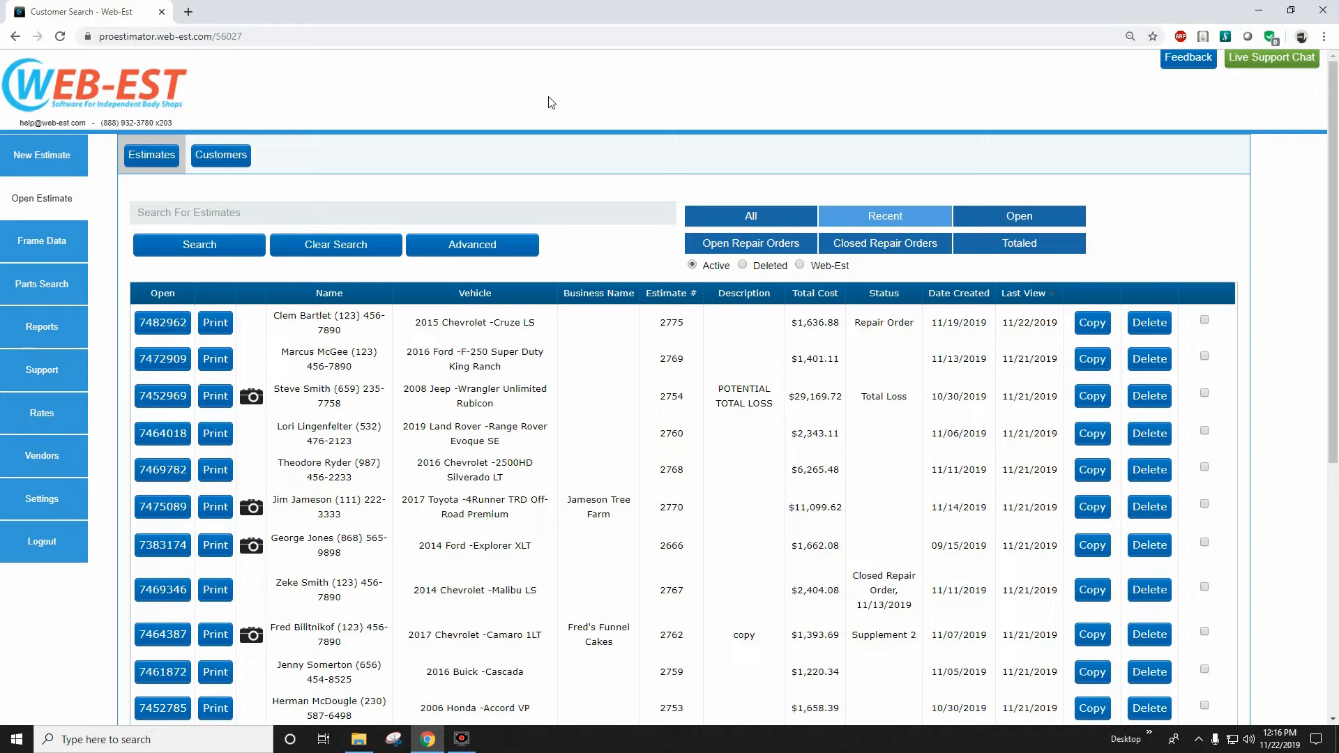
Open the rate profiles and enable the use of a default profile in the Rate Profile List.
click(46, 413)
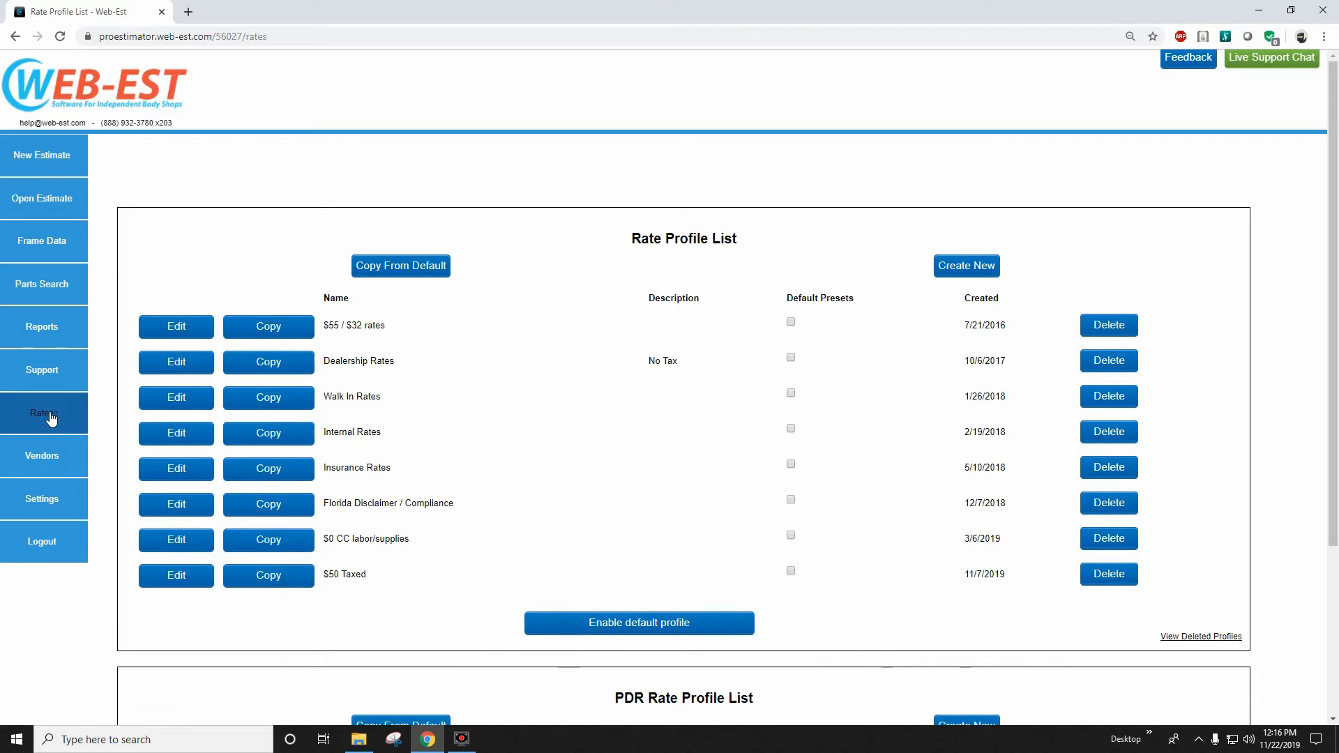
scroll(216, 464, down, 3)
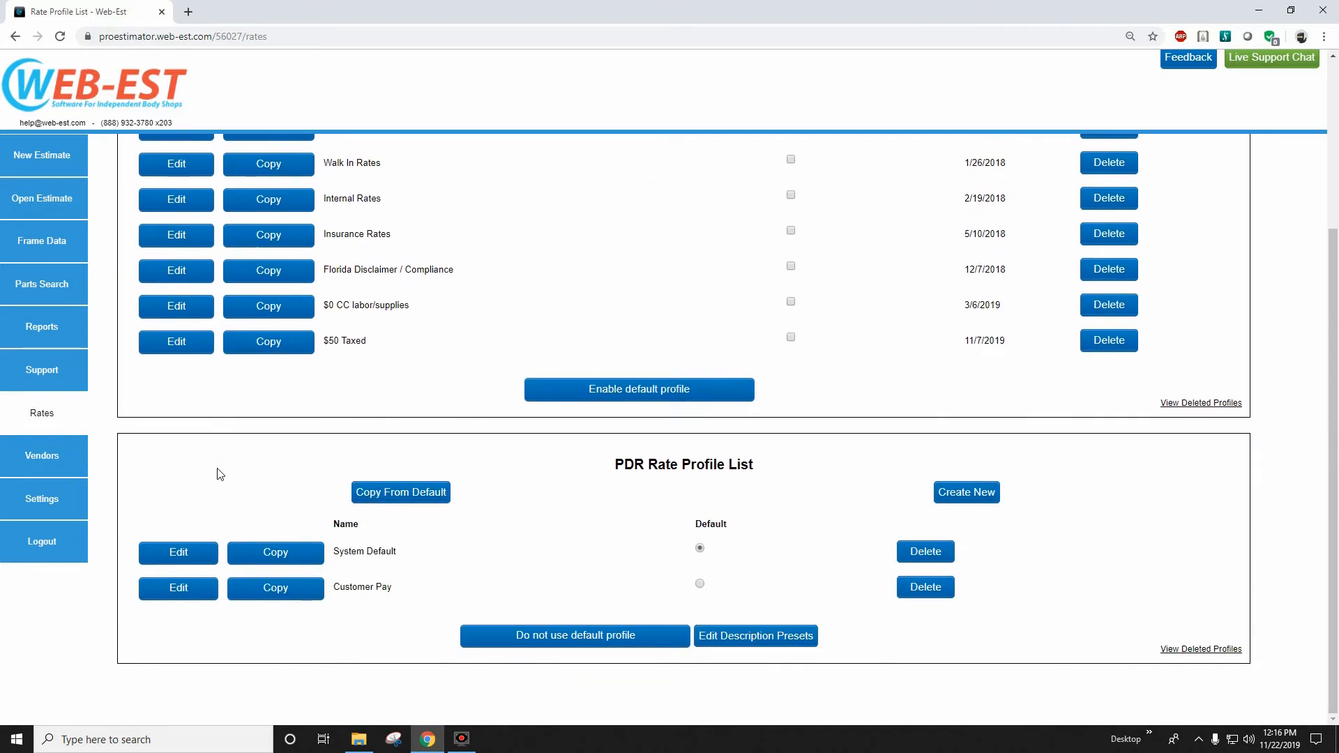
scroll(219, 475, up, 3)
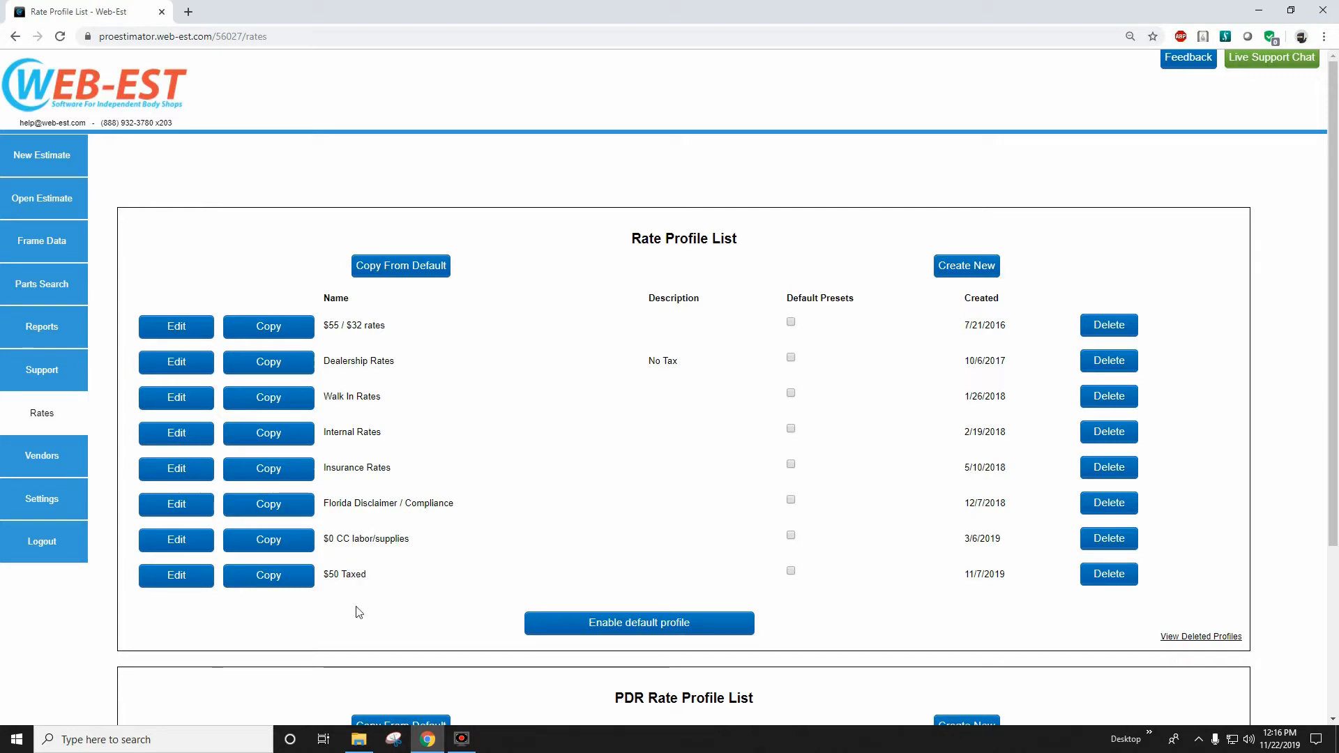
click(606, 628)
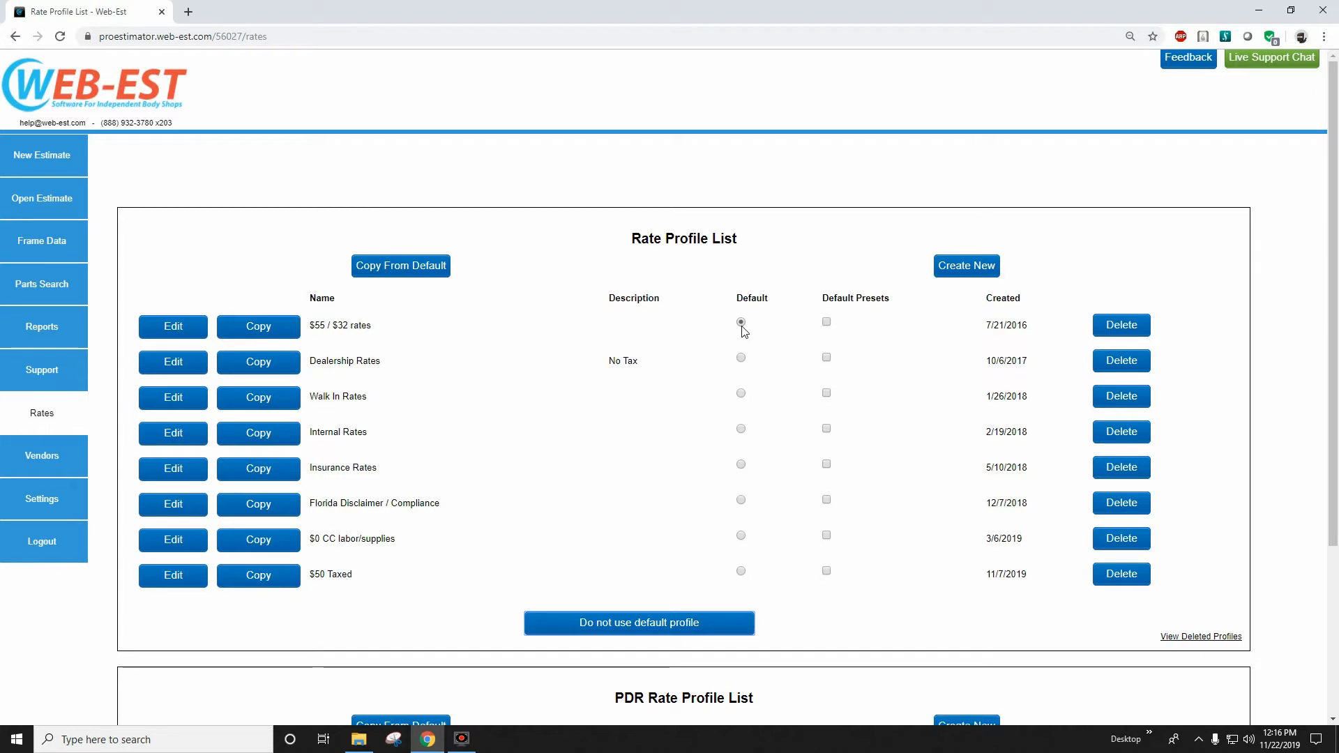
click(618, 628)
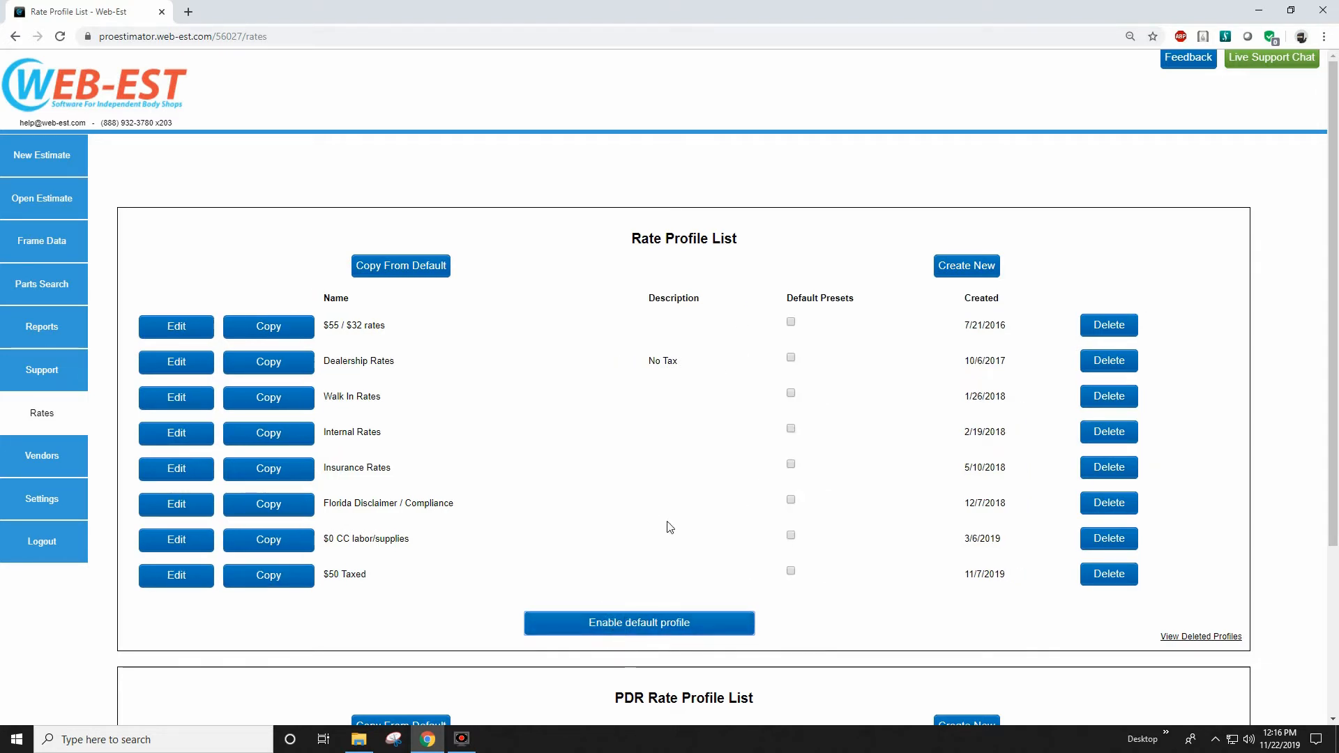
click(627, 627)
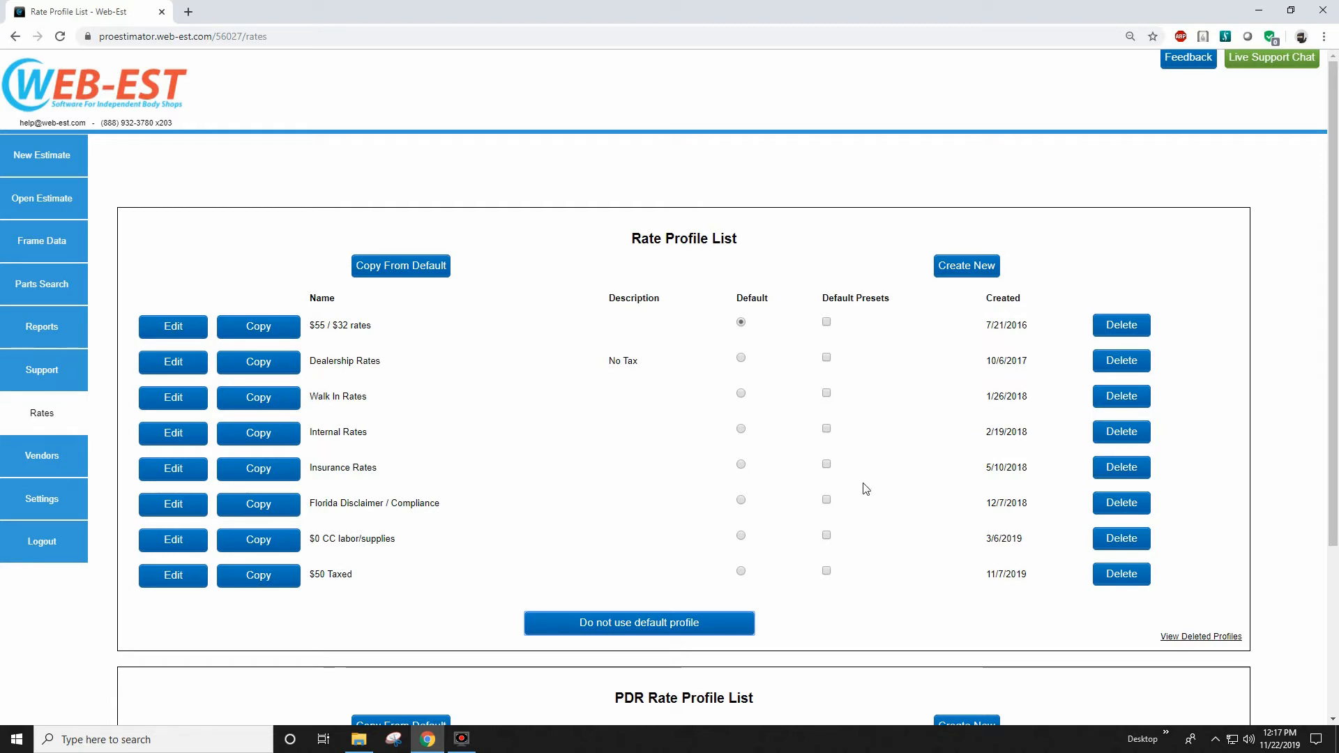
Open the $55 / $32 rates profile for editing and include Clearcoat labor in the Paint category.
click(183, 325)
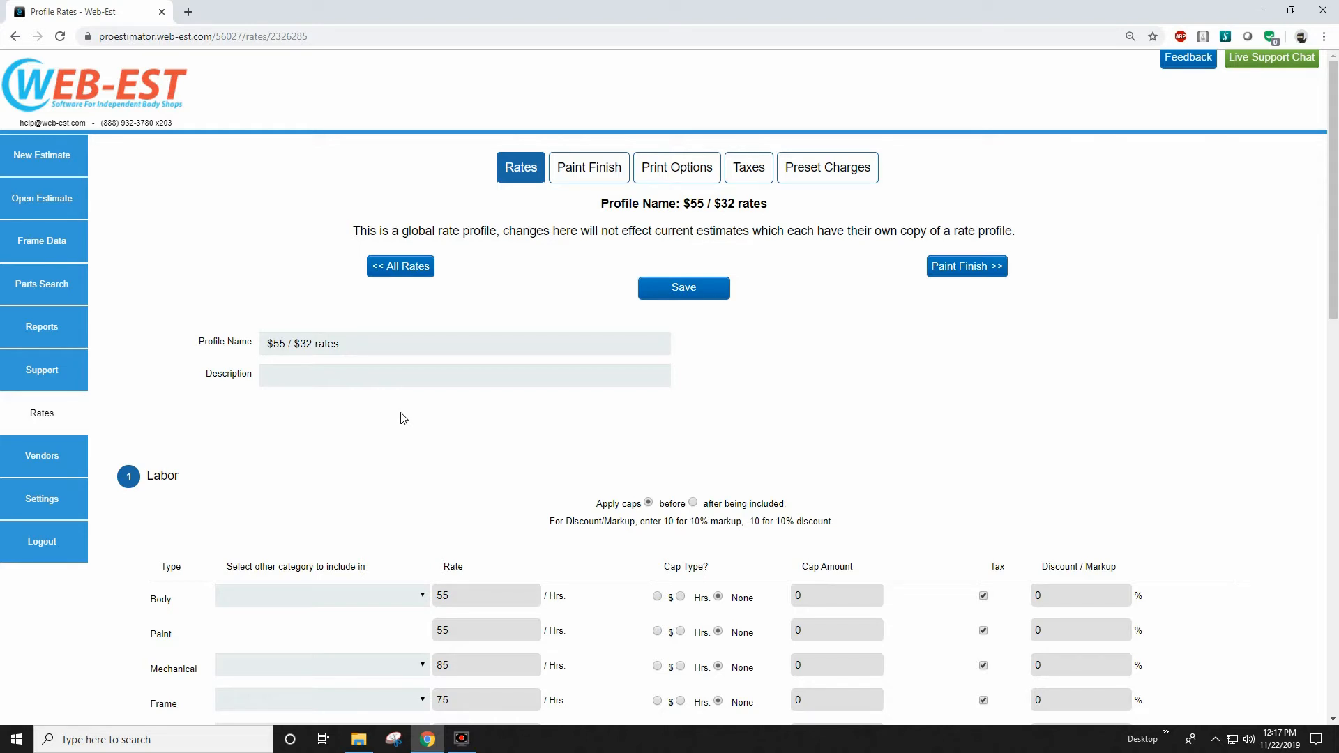
scroll(399, 428, down, 2)
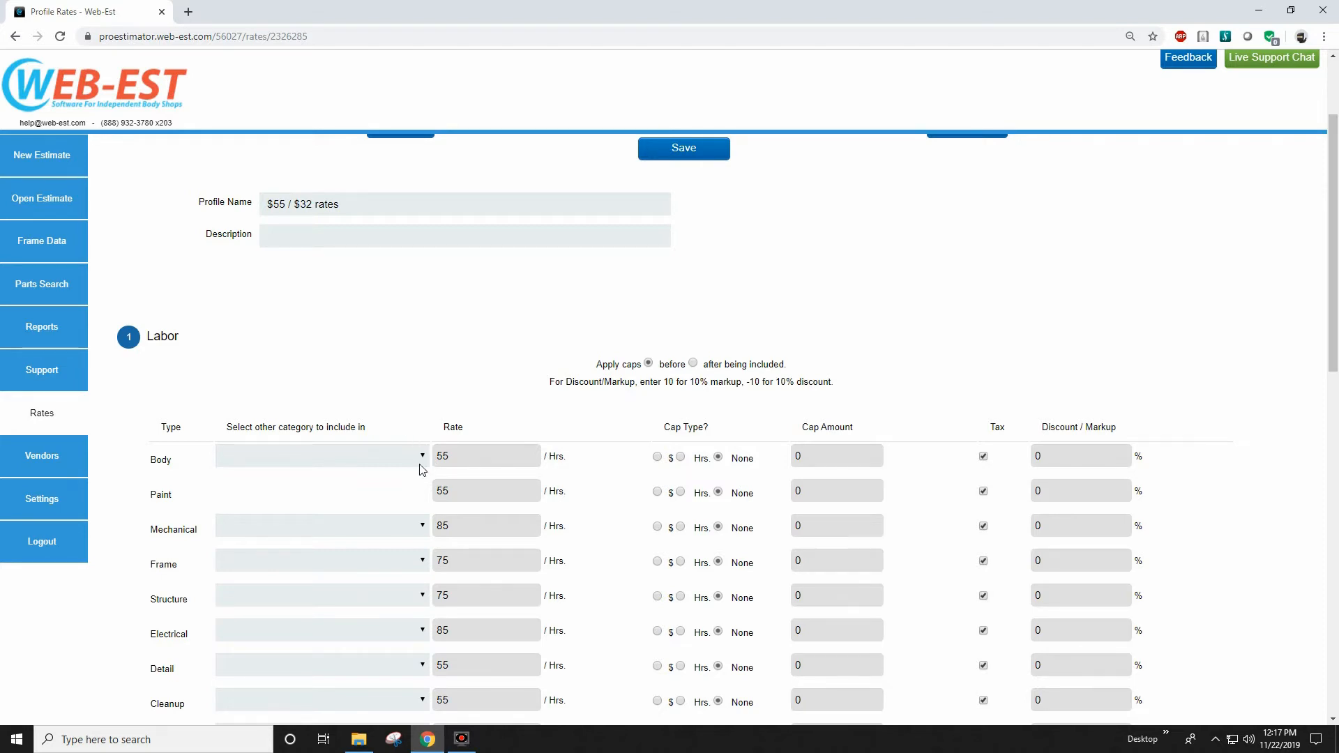
scroll(422, 469, down, 1)
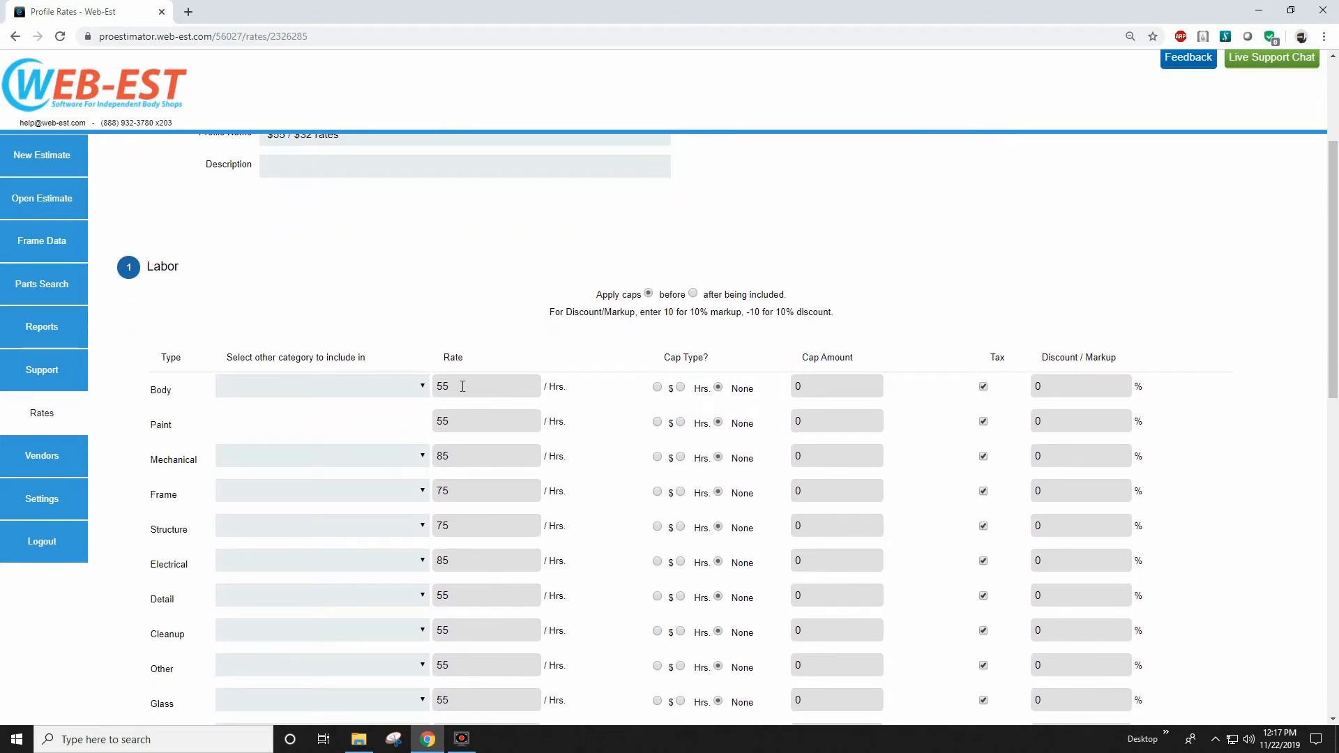
double_click(462, 386)
scroll(527, 523, down, 3)
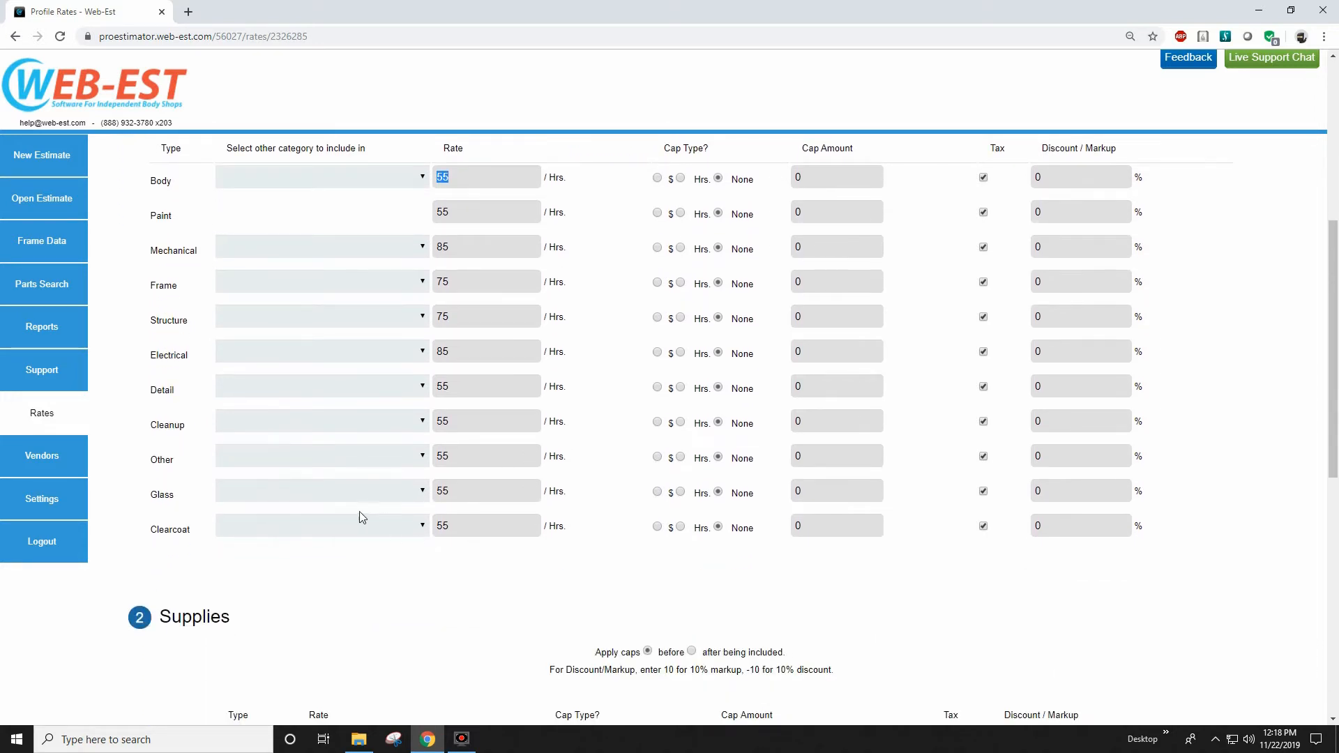
click(351, 521)
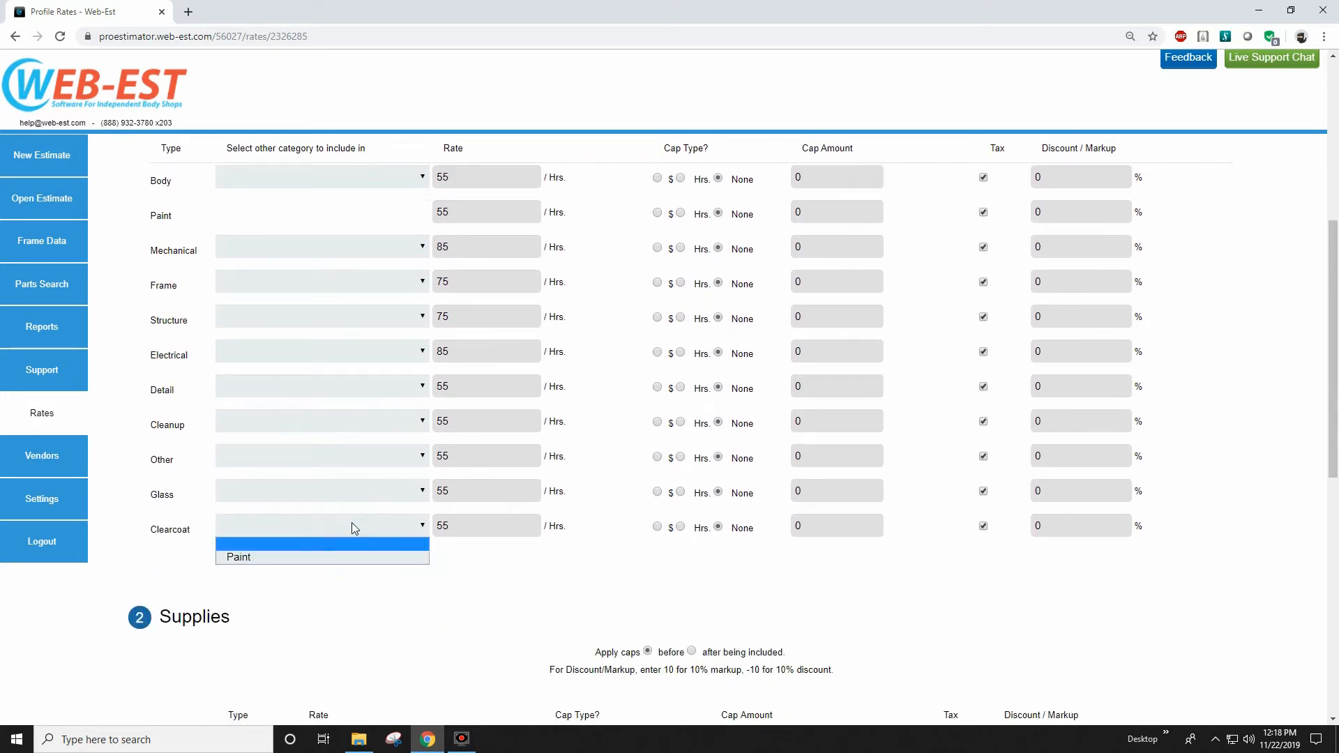
click(335, 557)
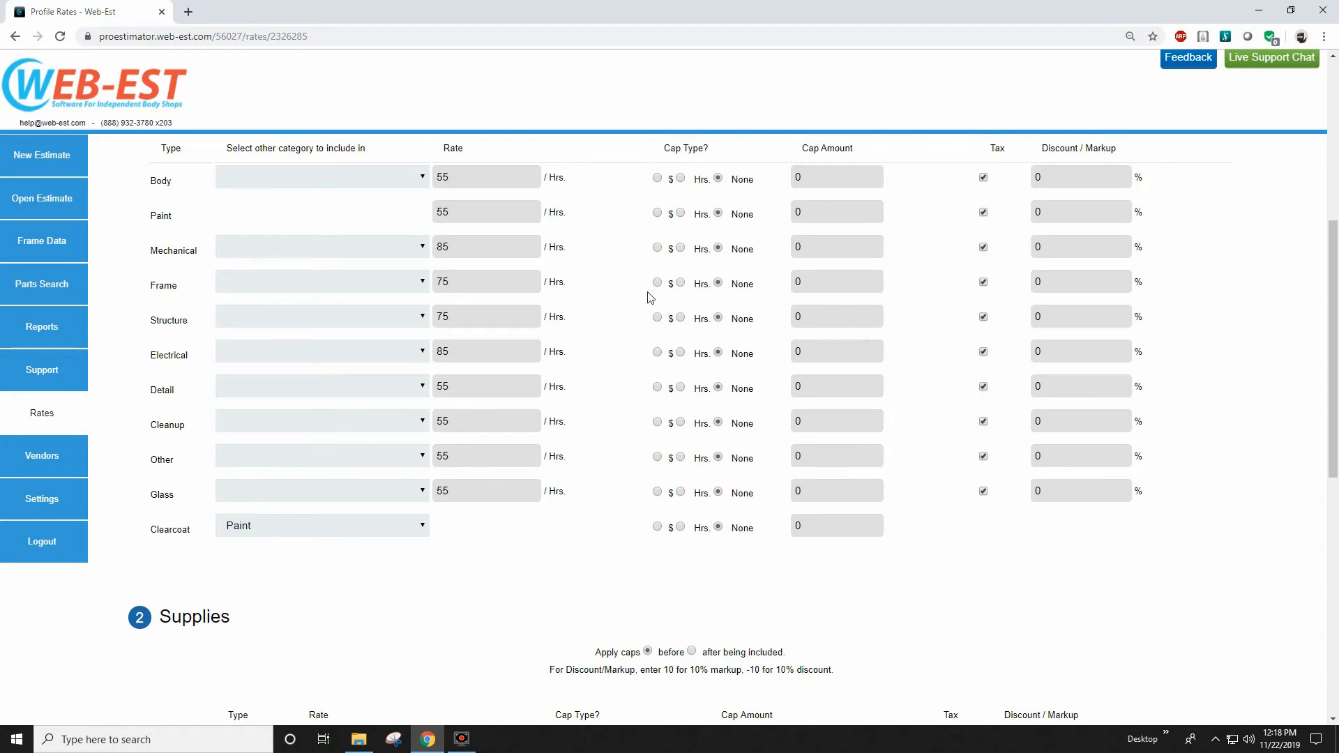
Cap the Clearcoat supplies by hours with a cap amount of 3.5.
scroll(592, 377, down, 3)
scroll(593, 377, down, 2)
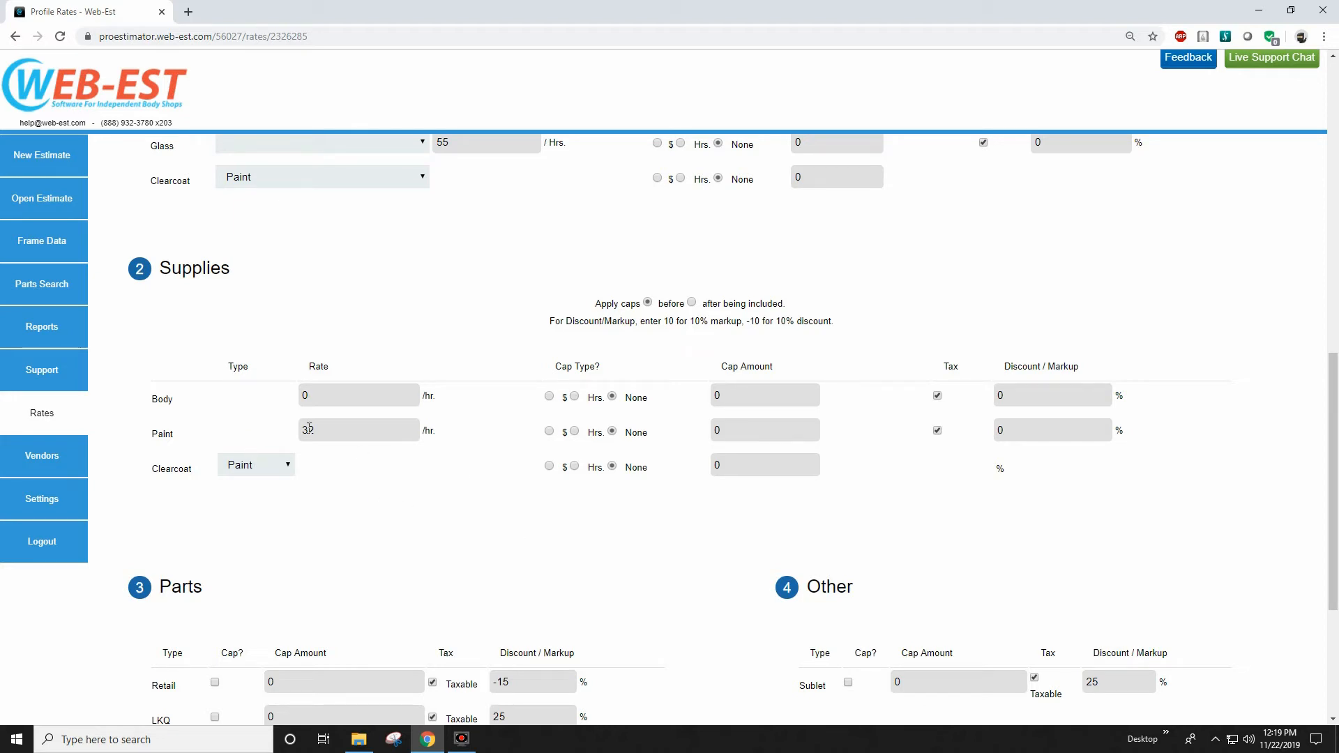
click(575, 466)
click(729, 466)
text(3.5)
click(663, 541)
Review the Parts section of the profile, including the Retail discount/markup value.
scroll(509, 507, down, 3)
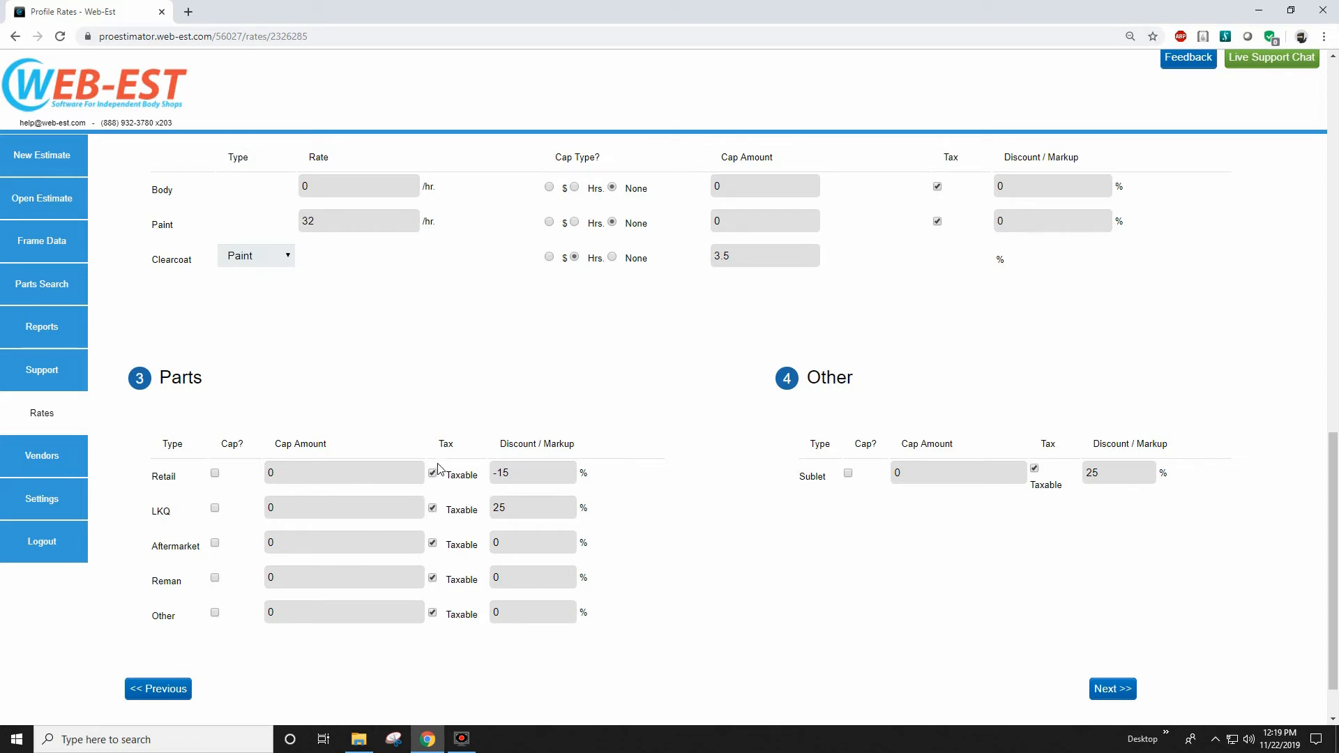
drag(523, 473, 489, 474)
scroll(767, 530, up, 15)
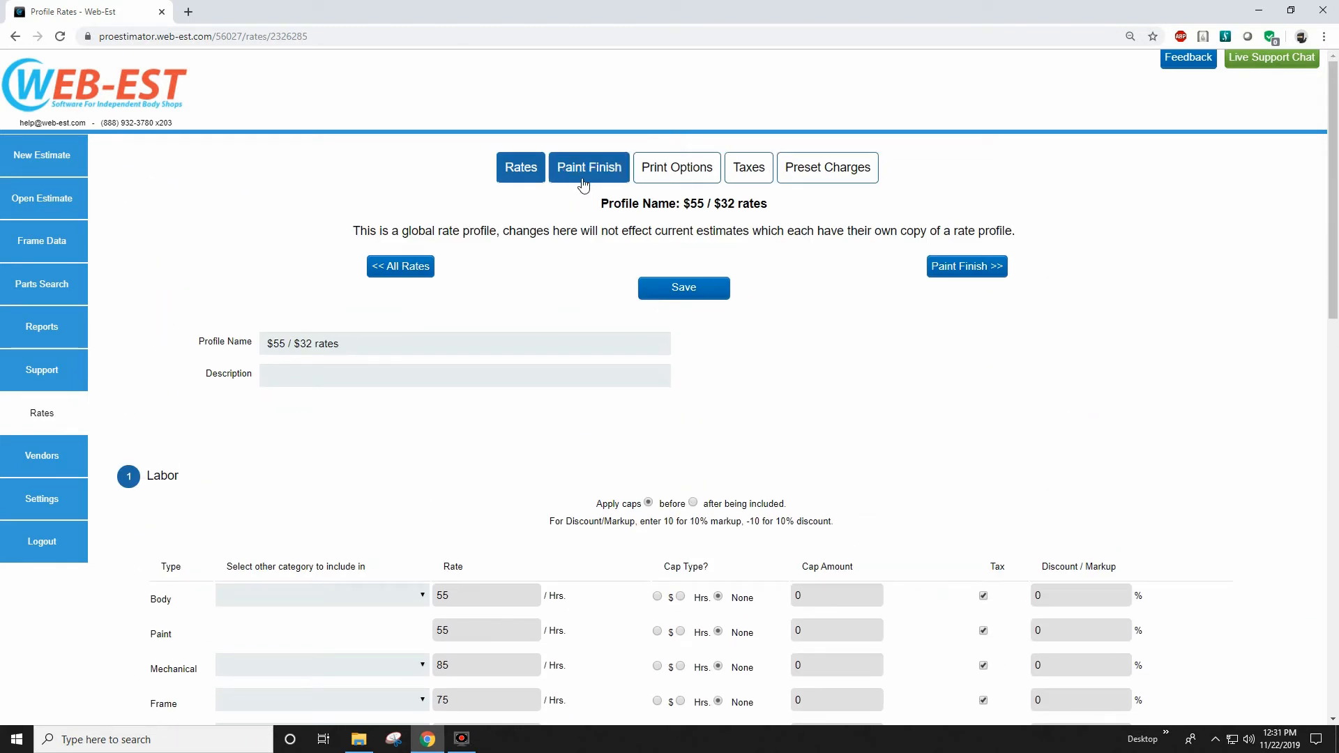
Review the profile's Paint Finish settings, from the overlap deduction times to the additional options.
click(583, 174)
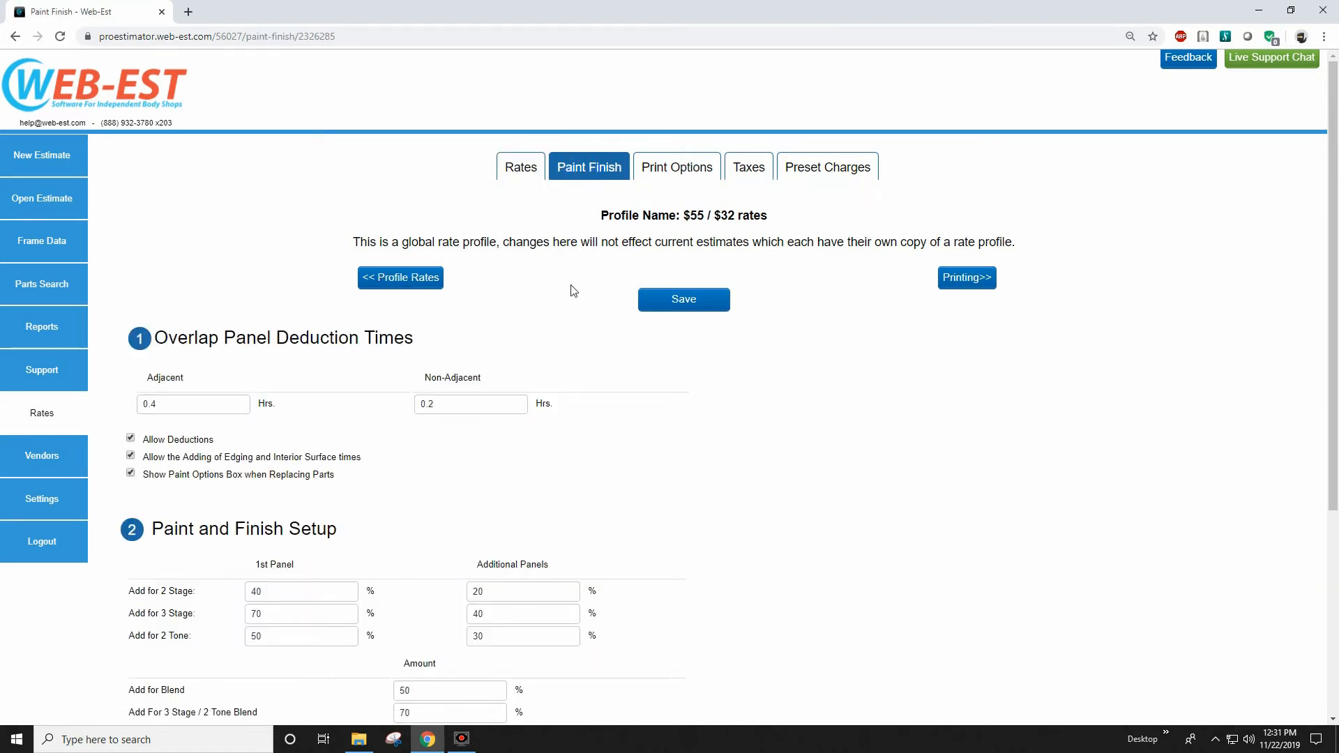
scroll(586, 339, down, 3)
scroll(587, 342, down, 1)
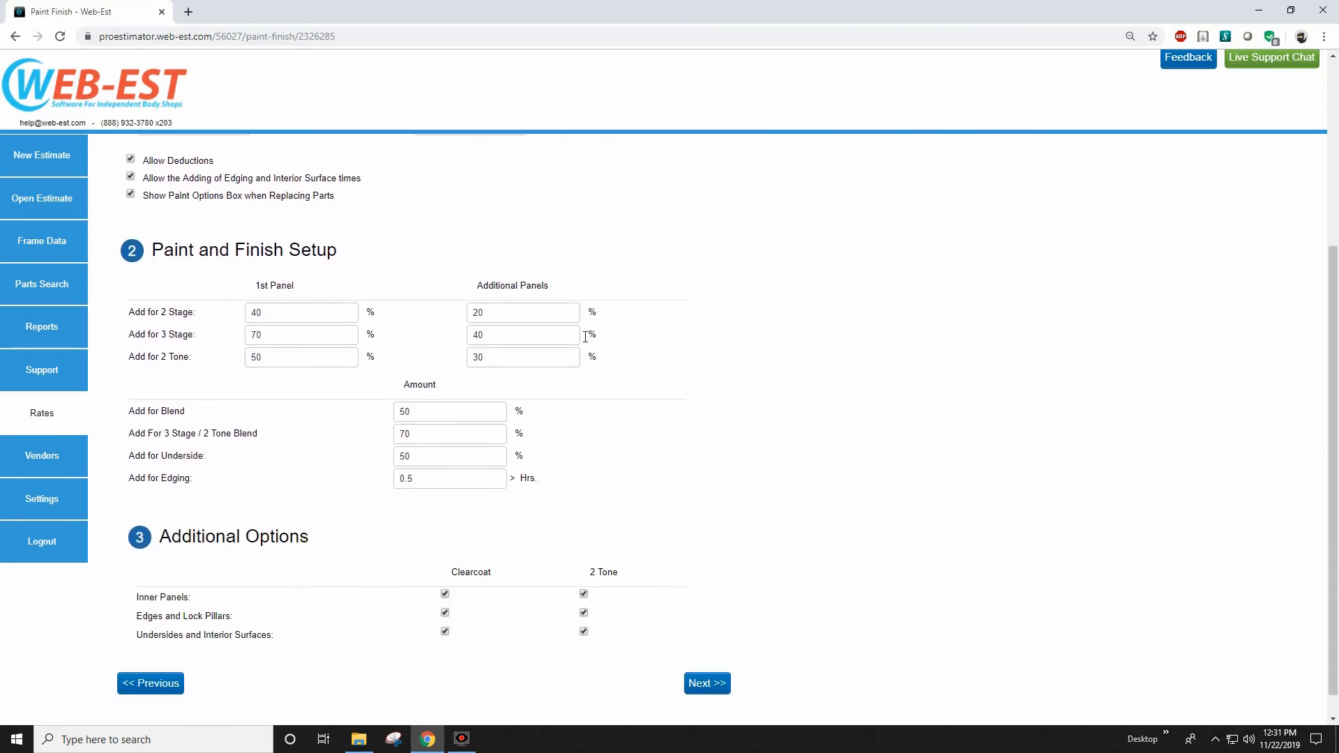
scroll(587, 340, up, 4)
scroll(588, 337, up, 1)
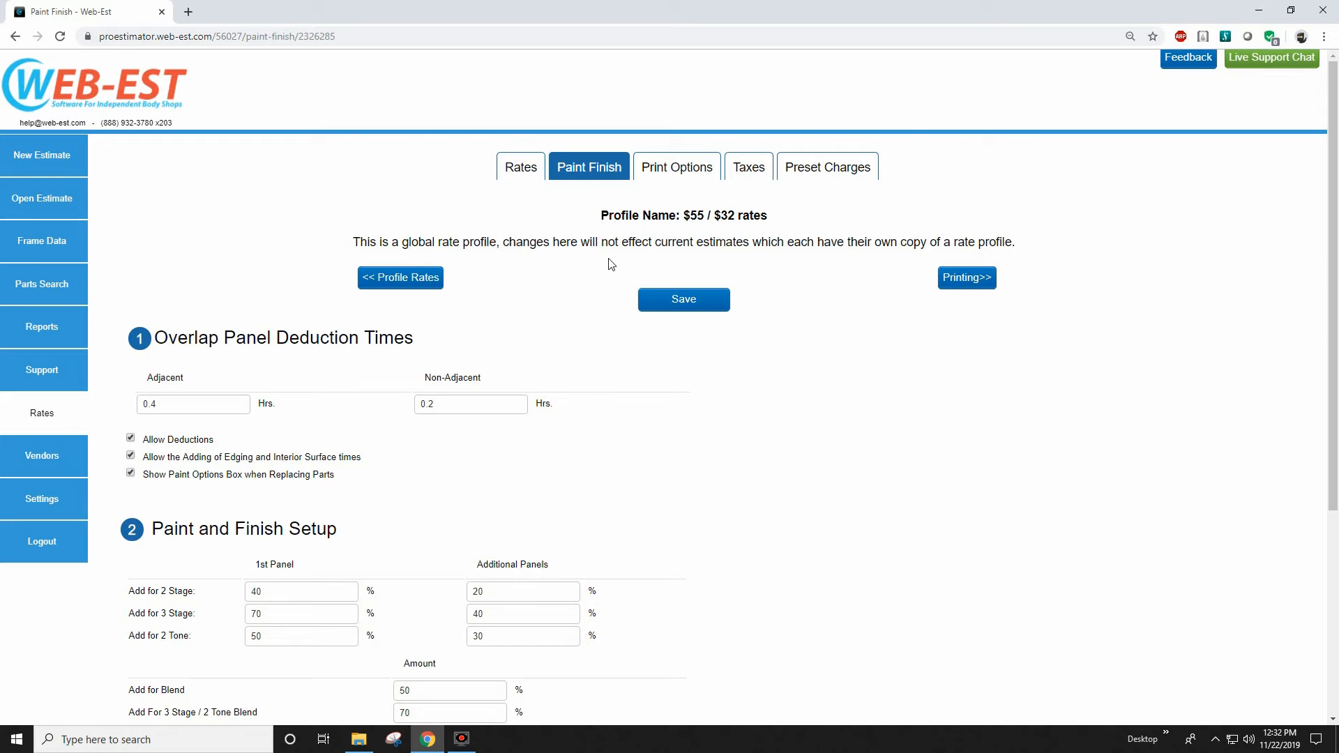
Review the profile's Print Options, including Print Payment Info, image quality, contact info format and estimate report notes.
click(676, 170)
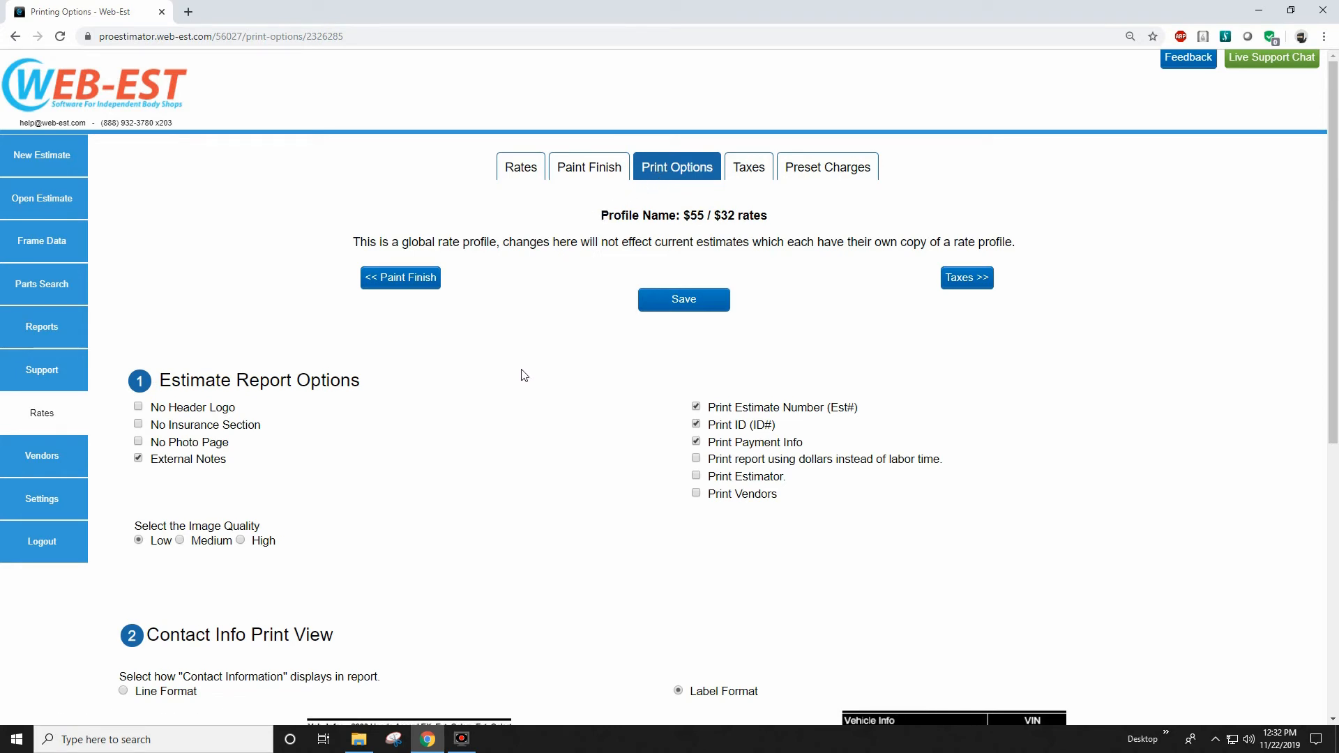
scroll(524, 376, down, 3)
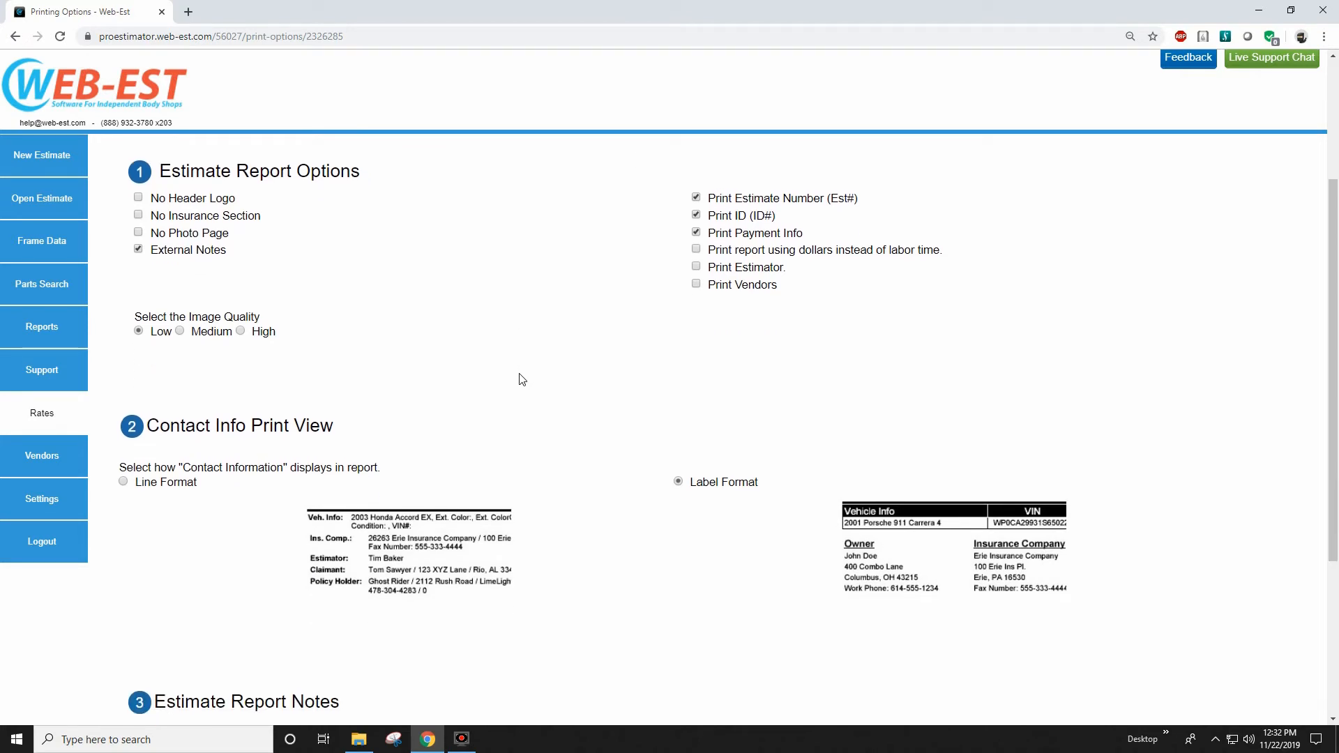
scroll(522, 380, up, 3)
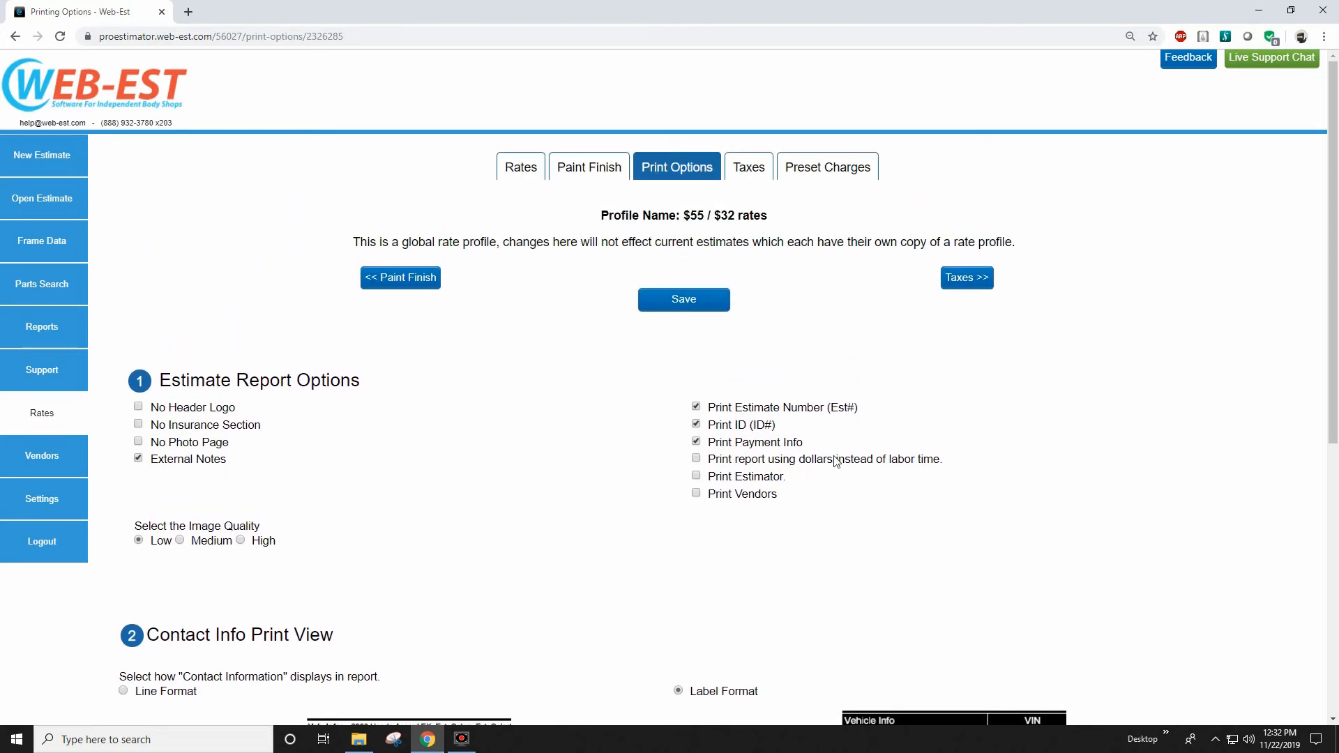
drag(805, 440, 706, 445)
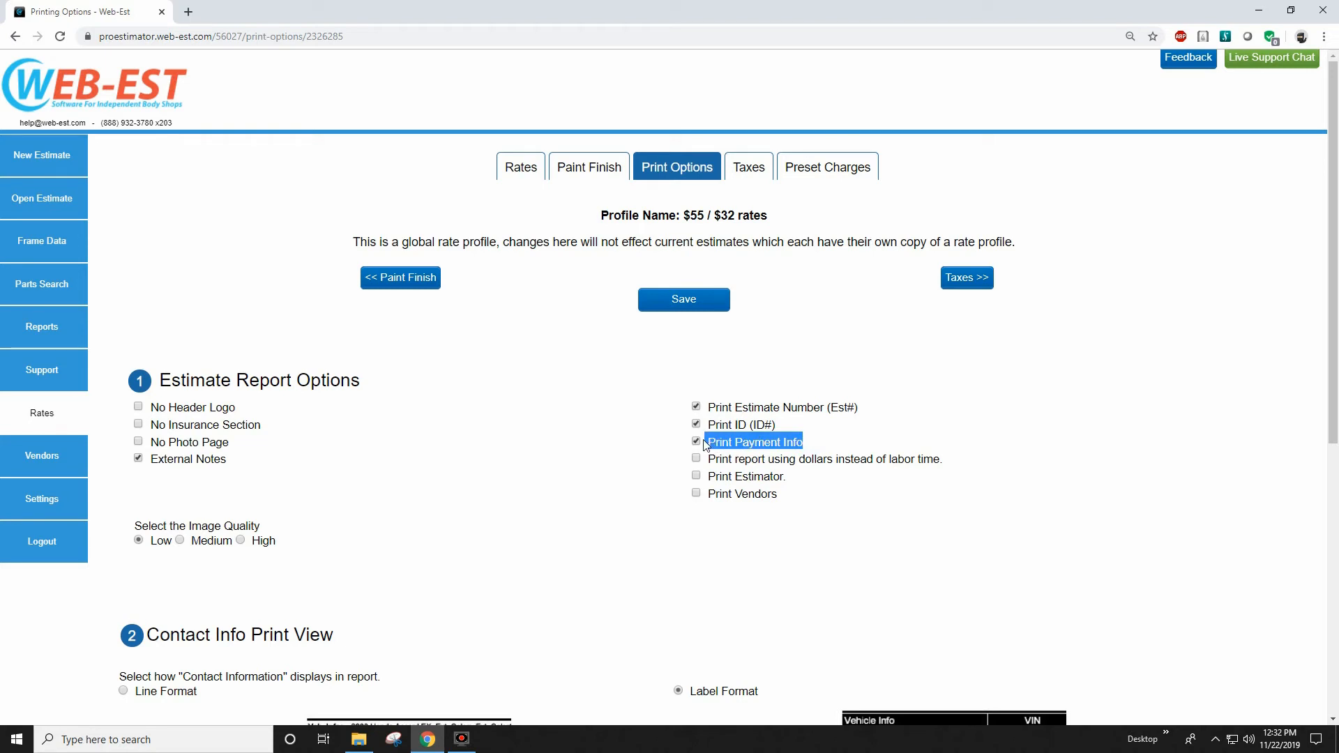
scroll(704, 444, down, 1)
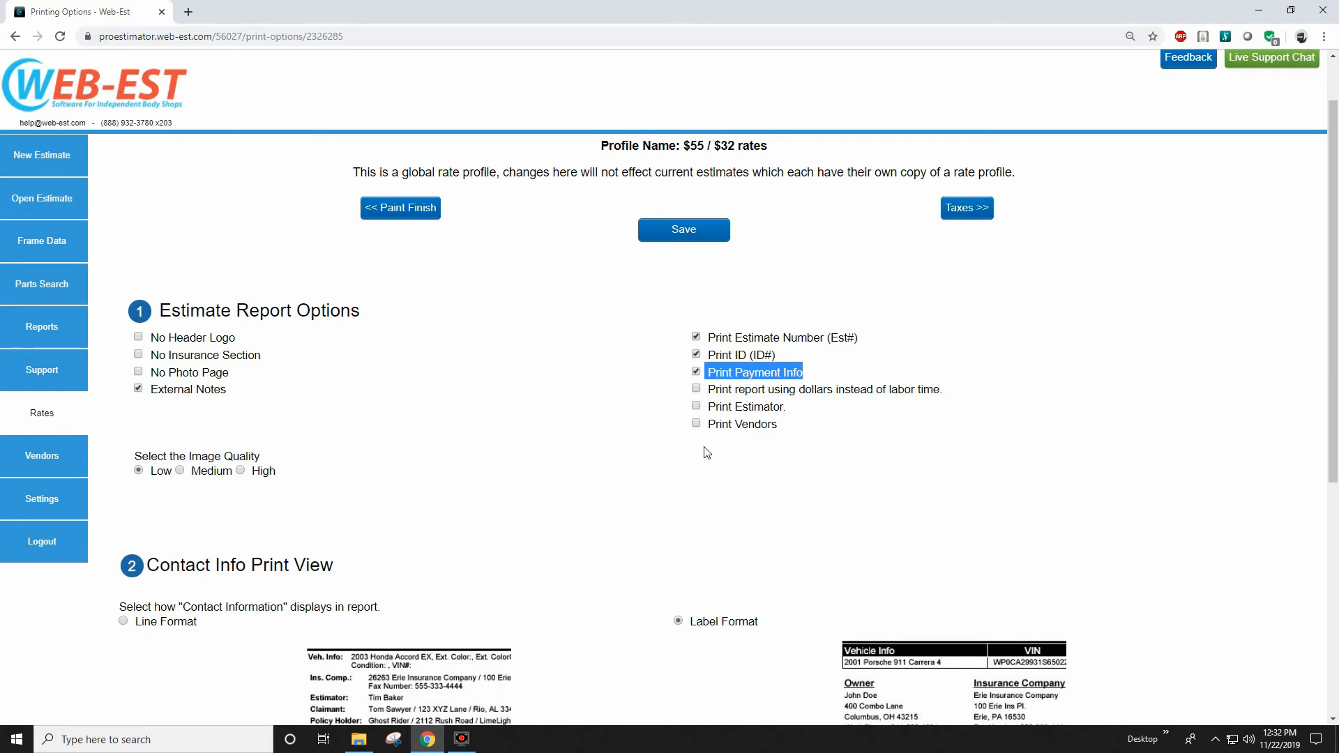
scroll(707, 452, down, 2)
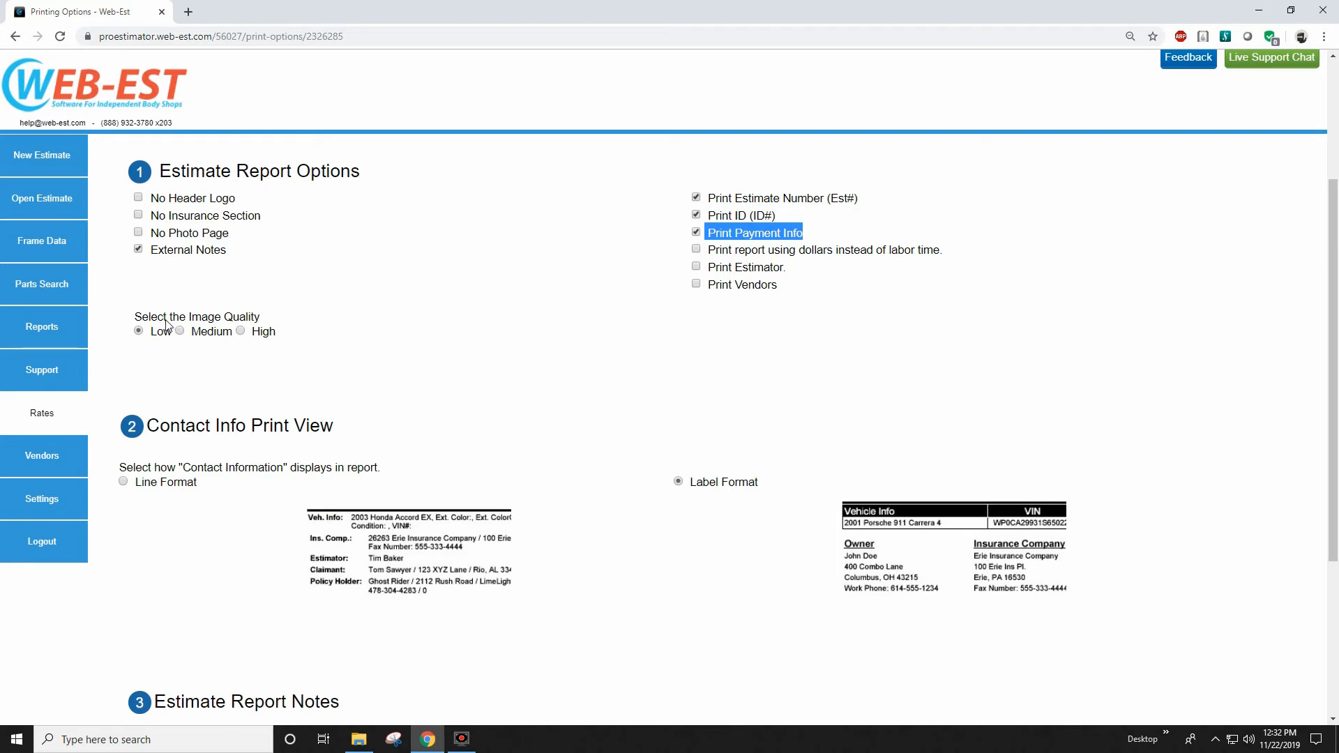
scroll(168, 324, down, 3)
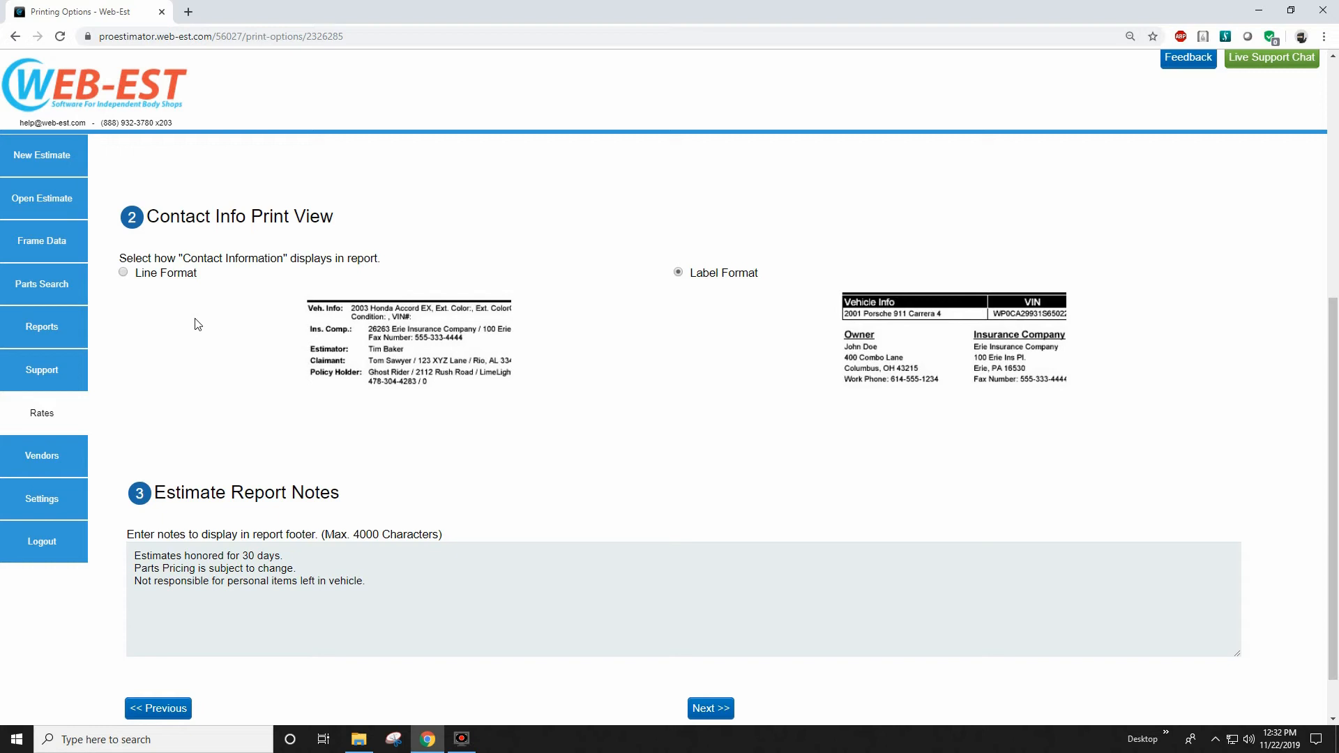
scroll(306, 286, up, 6)
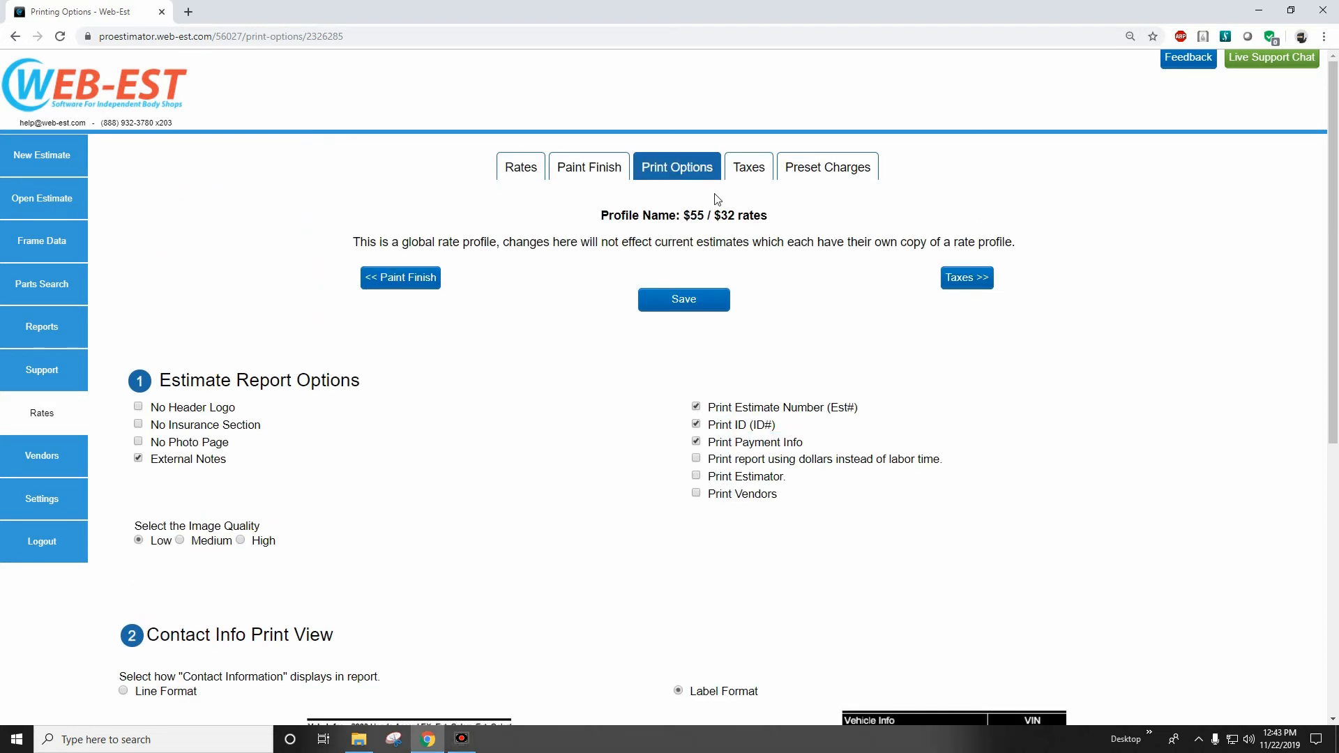
In the profile's Taxes settings, set the 2nd tax rate to 5, beginning at an amount of 5000.
click(740, 172)
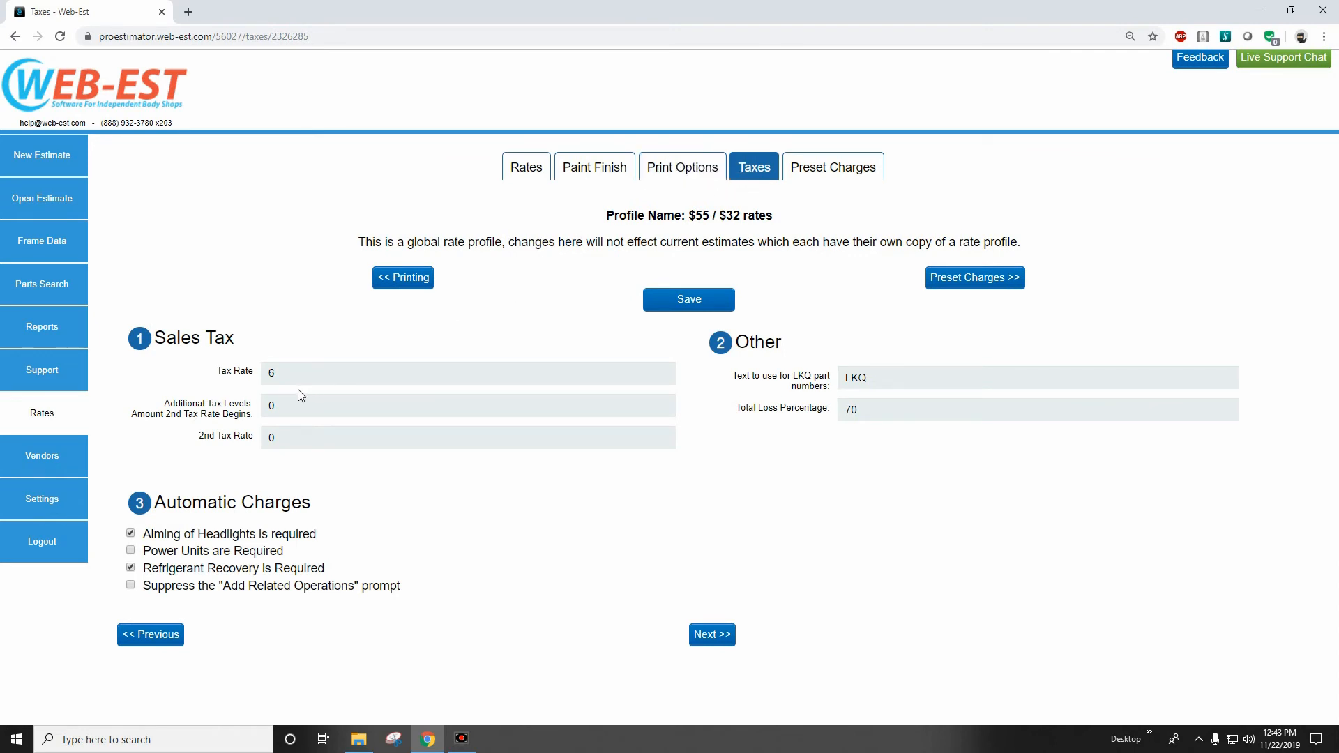
drag(283, 379, 240, 371)
click(314, 405)
text(5000.00)
click(277, 437)
text(5)
double_click(850, 410)
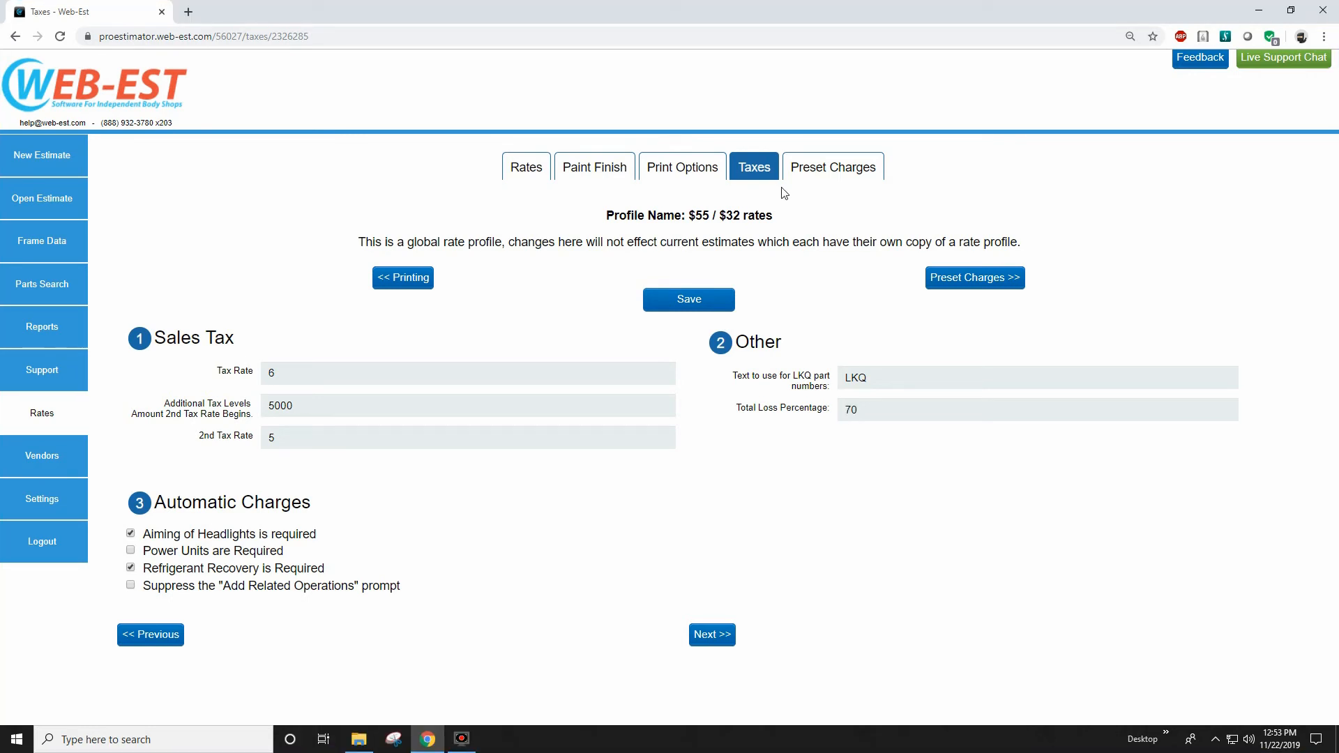
Start a preset charge with the operation Other and the operation description "Test Charge".
click(830, 179)
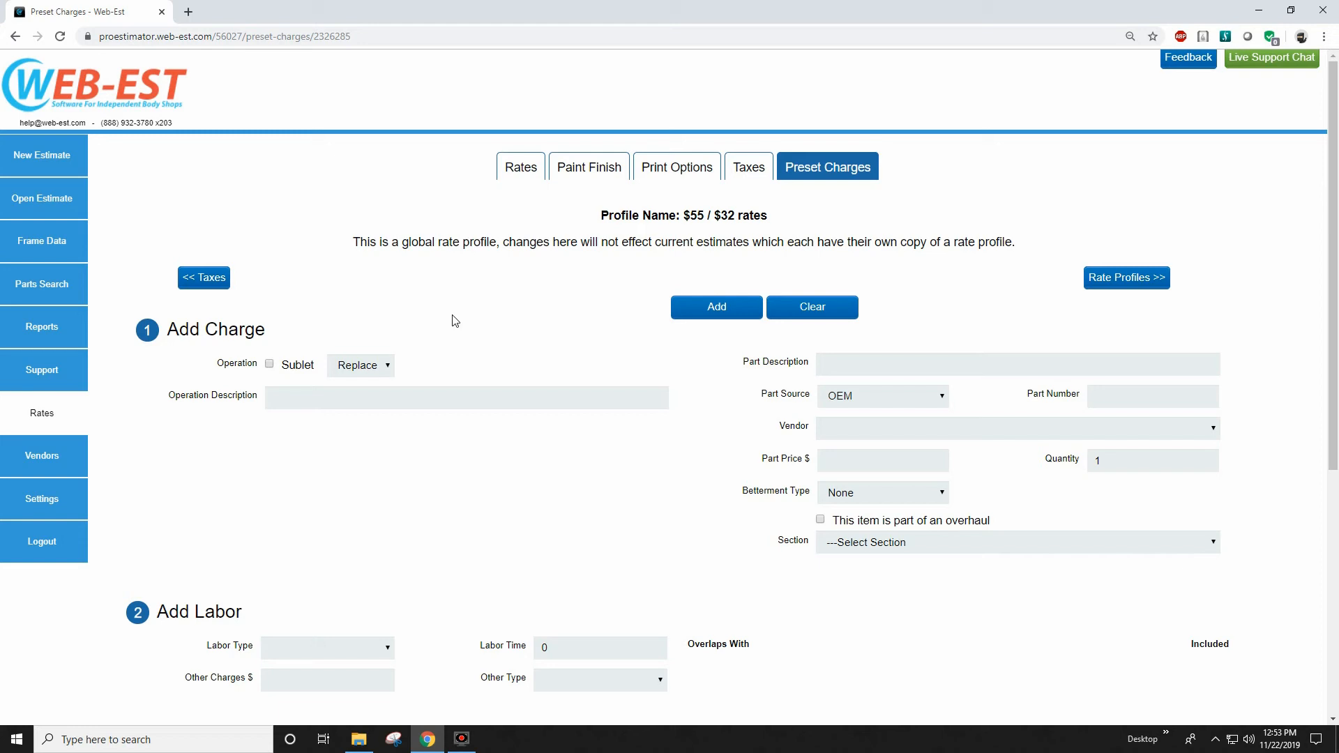
click(382, 367)
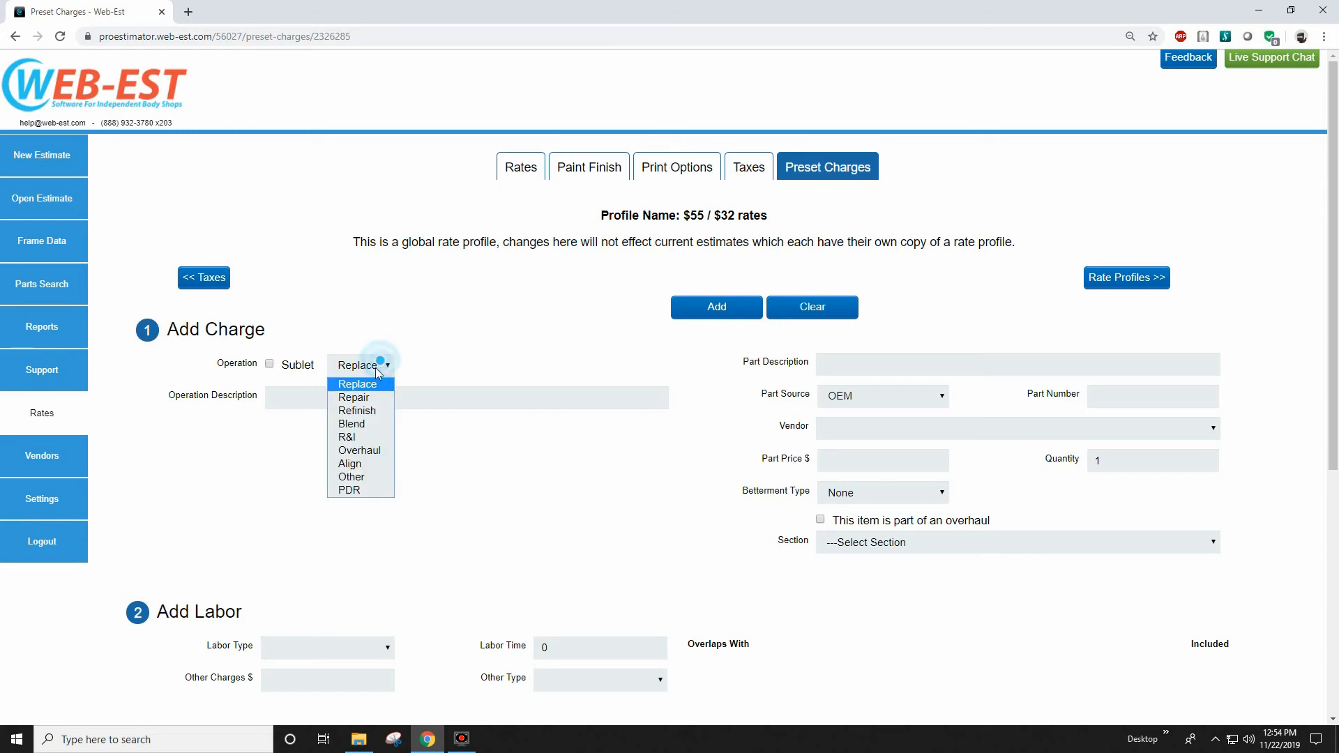
click(361, 477)
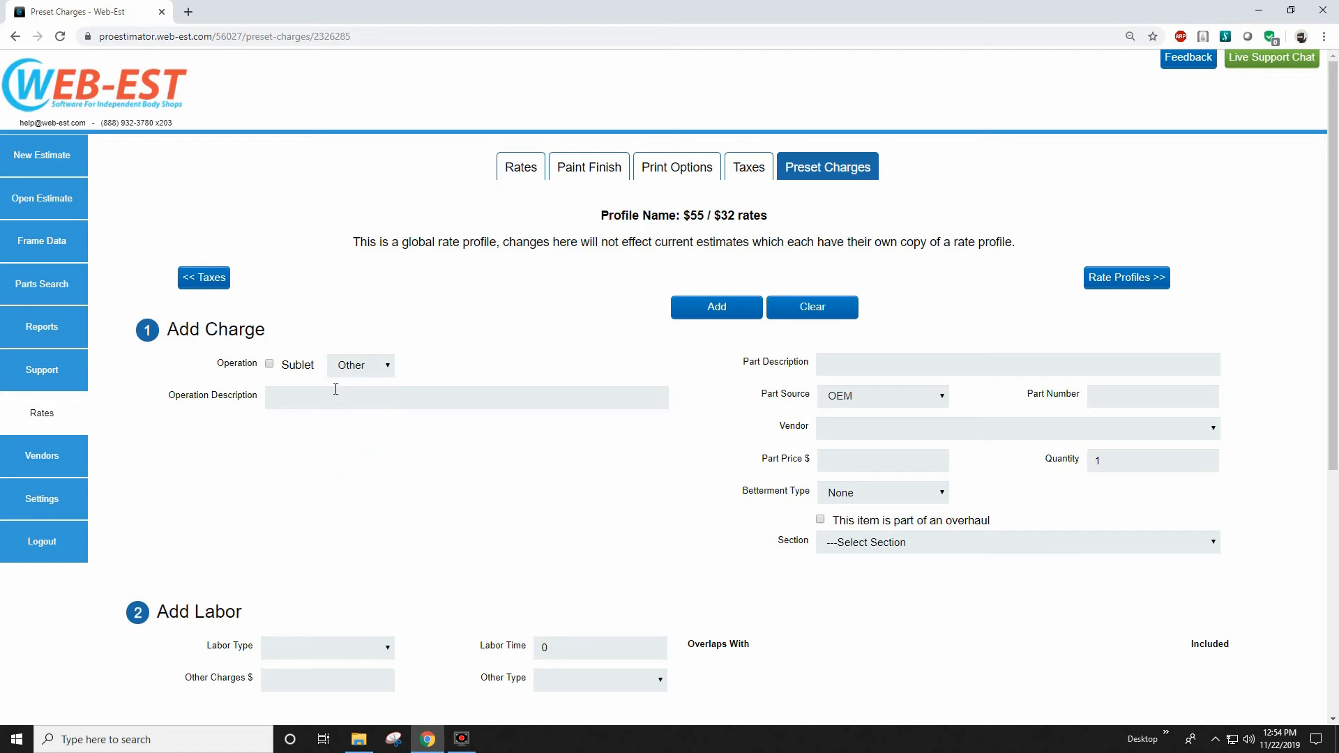
click(336, 389)
text(Test Charge)
Look over the preset charge's part description, source, number and price fields.
click(829, 362)
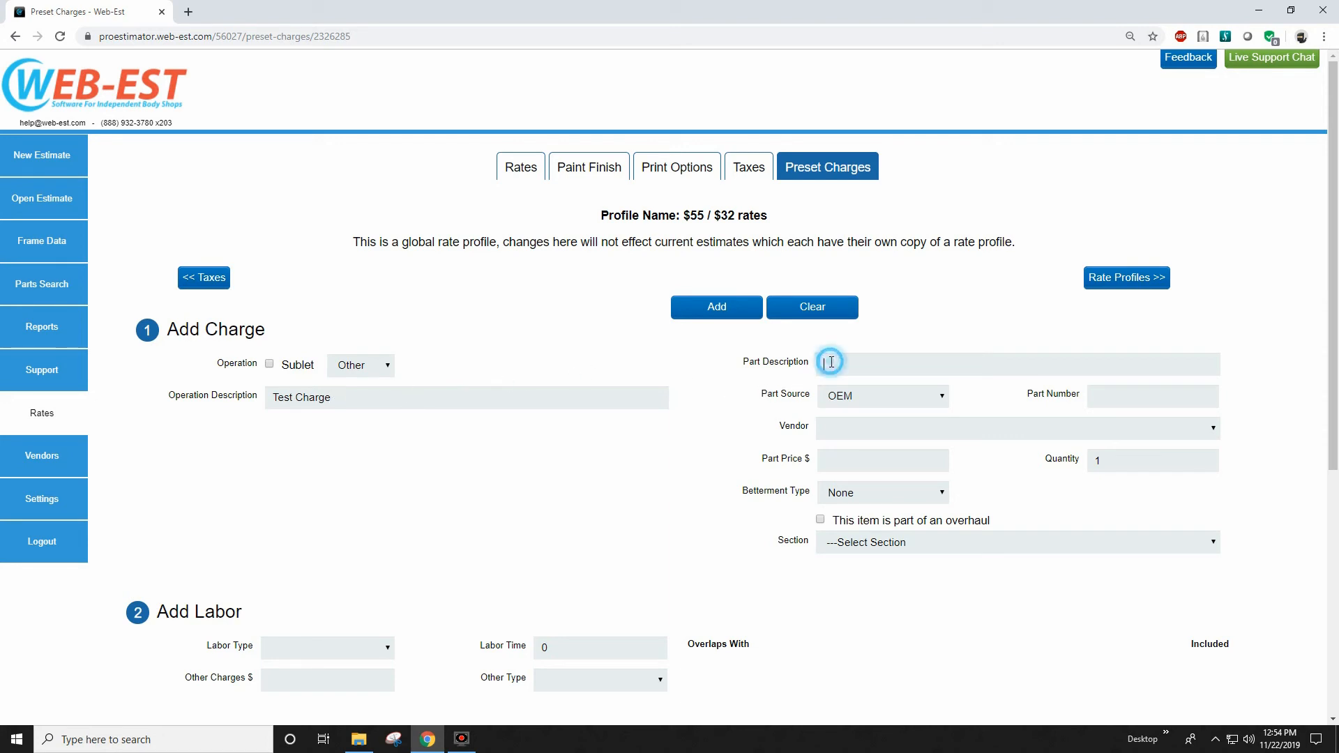
click(868, 402)
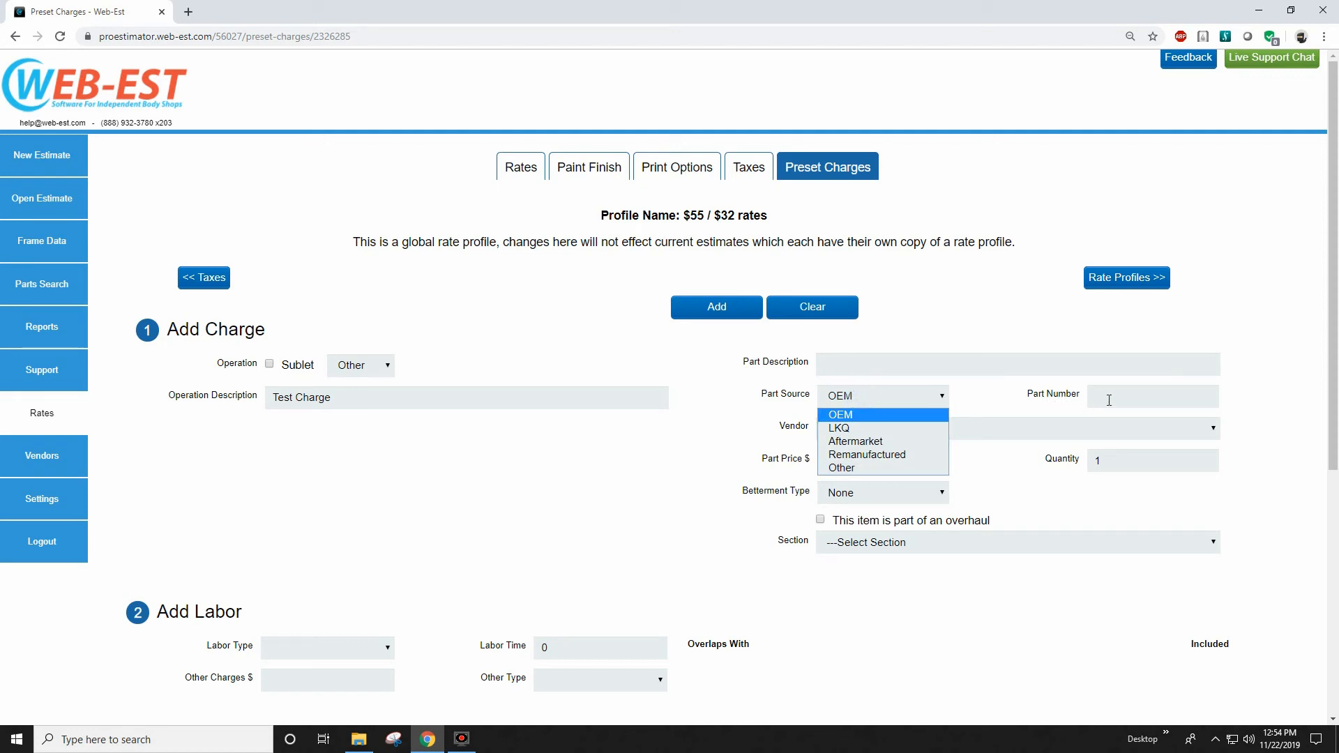
click(1107, 399)
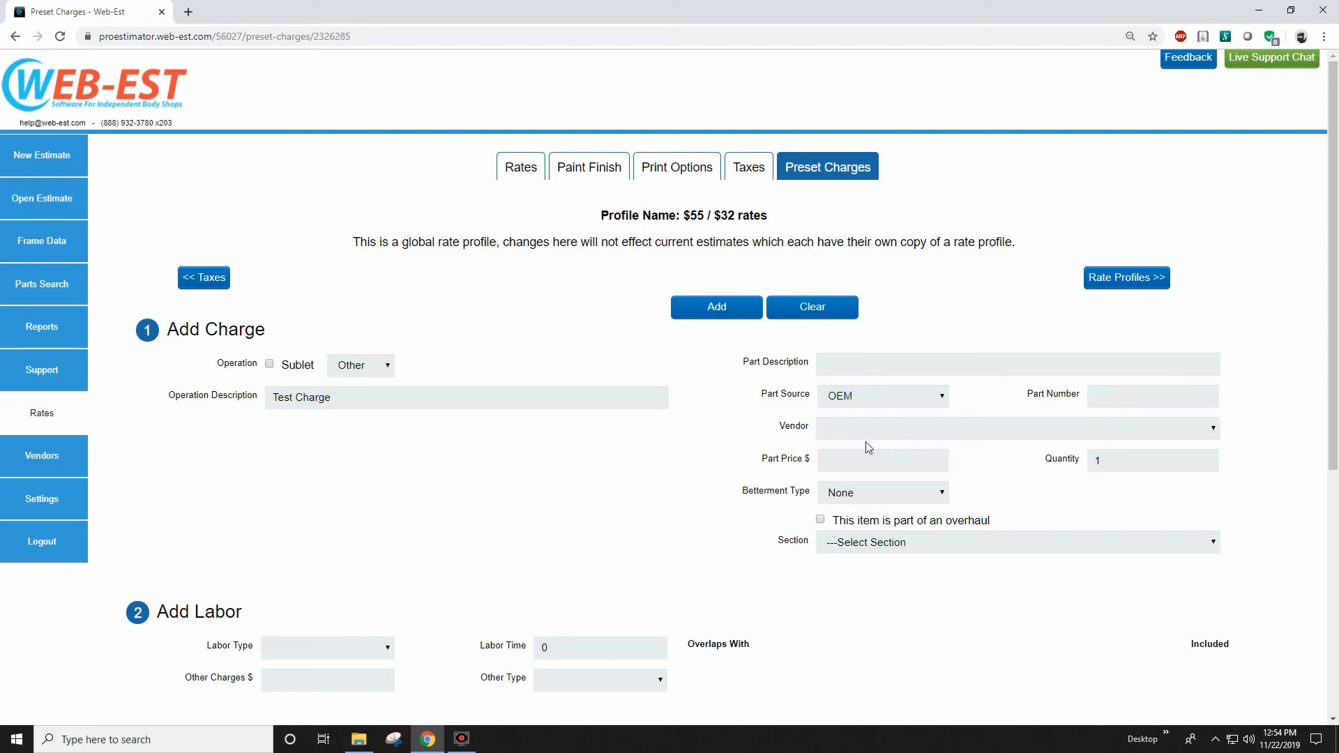
click(832, 459)
scroll(684, 600, down, 3)
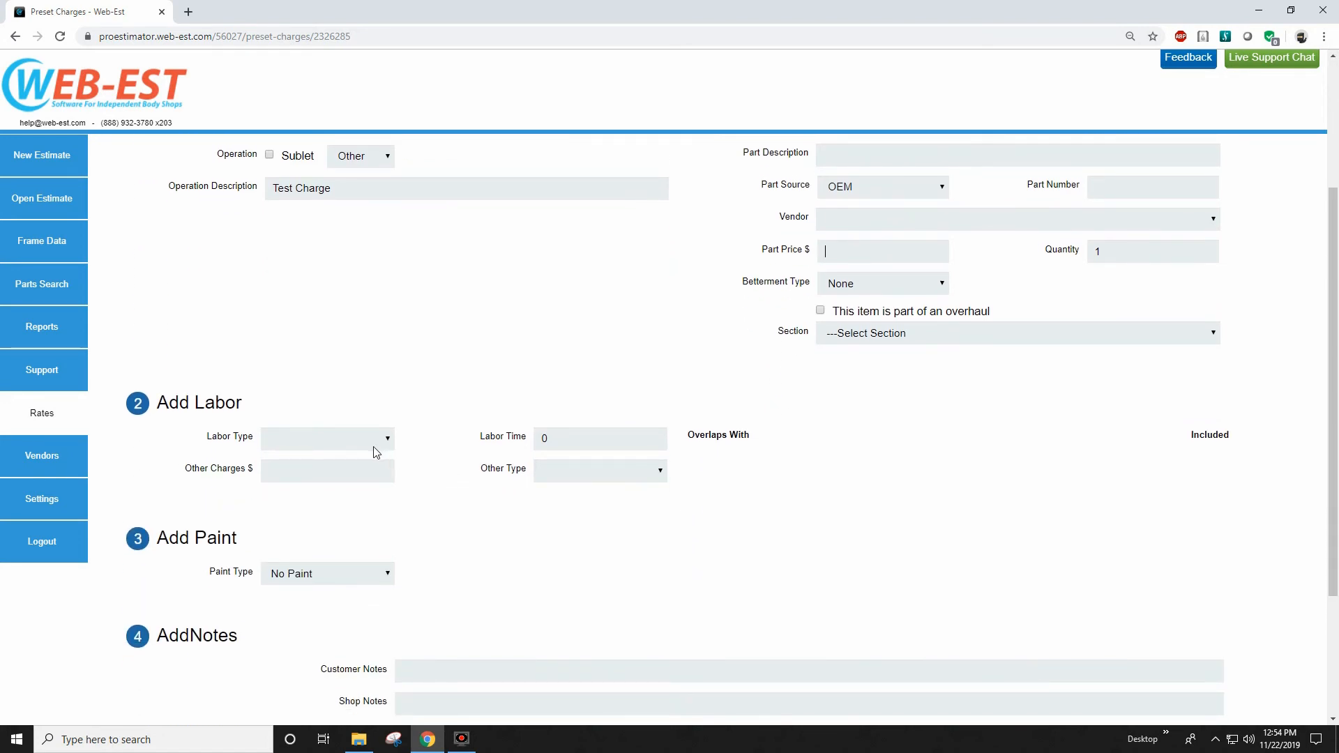
Give the preset charge Body labor with a labor time of 1, plus other charges of $10.00 with the other type Taxed.
click(357, 443)
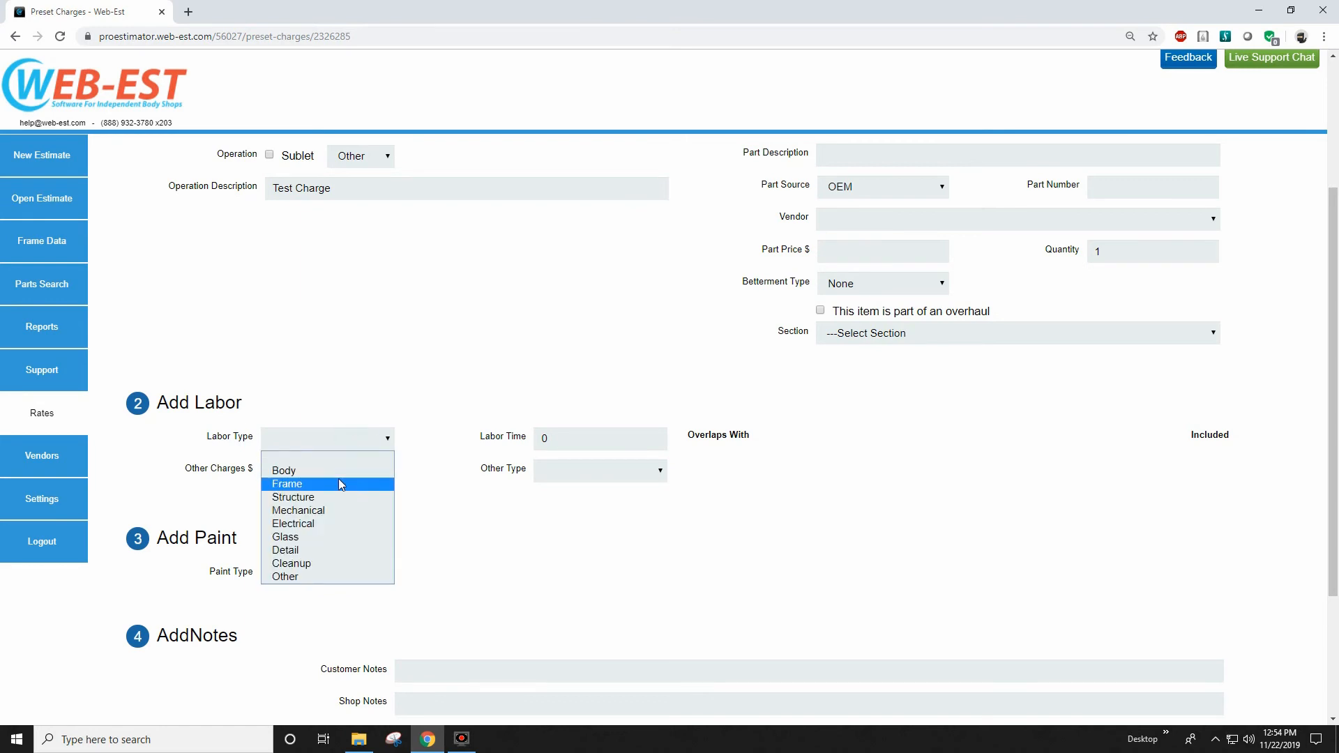
click(339, 472)
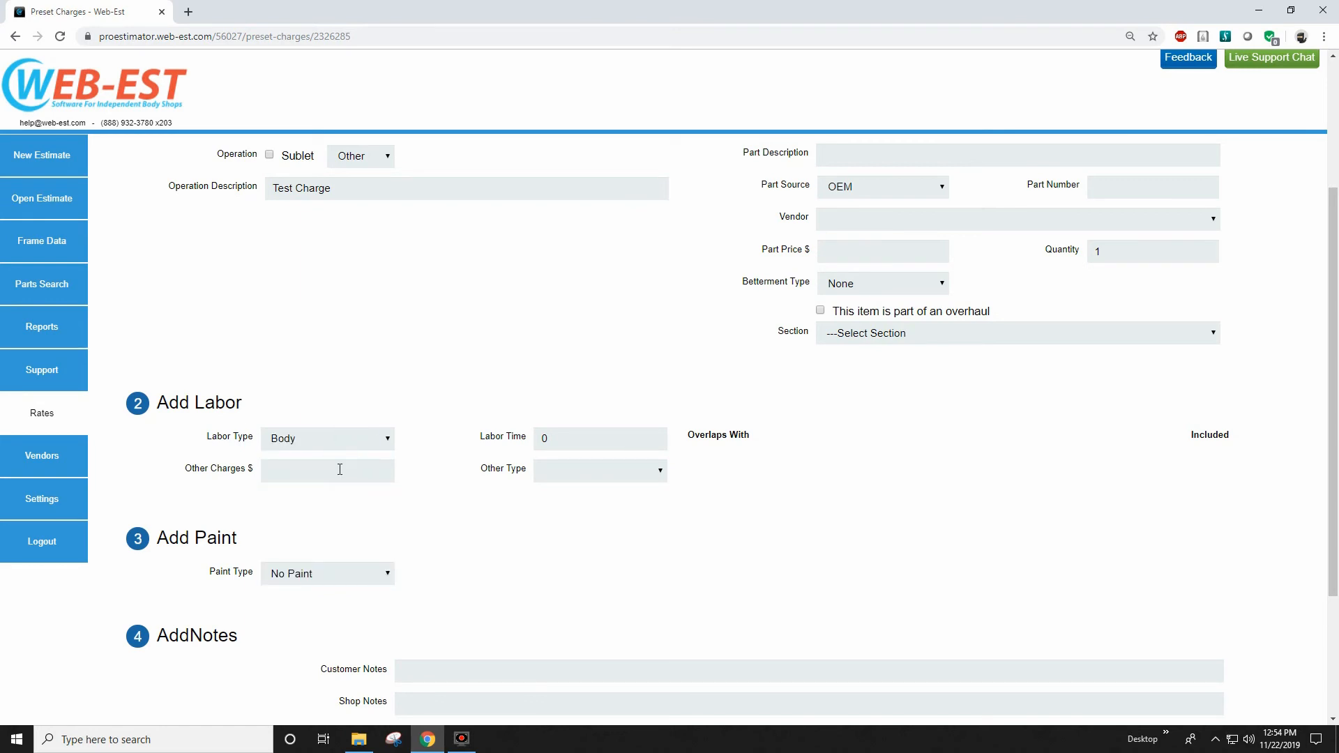
click(565, 438)
text(1)
click(297, 465)
text(10.00)
click(563, 477)
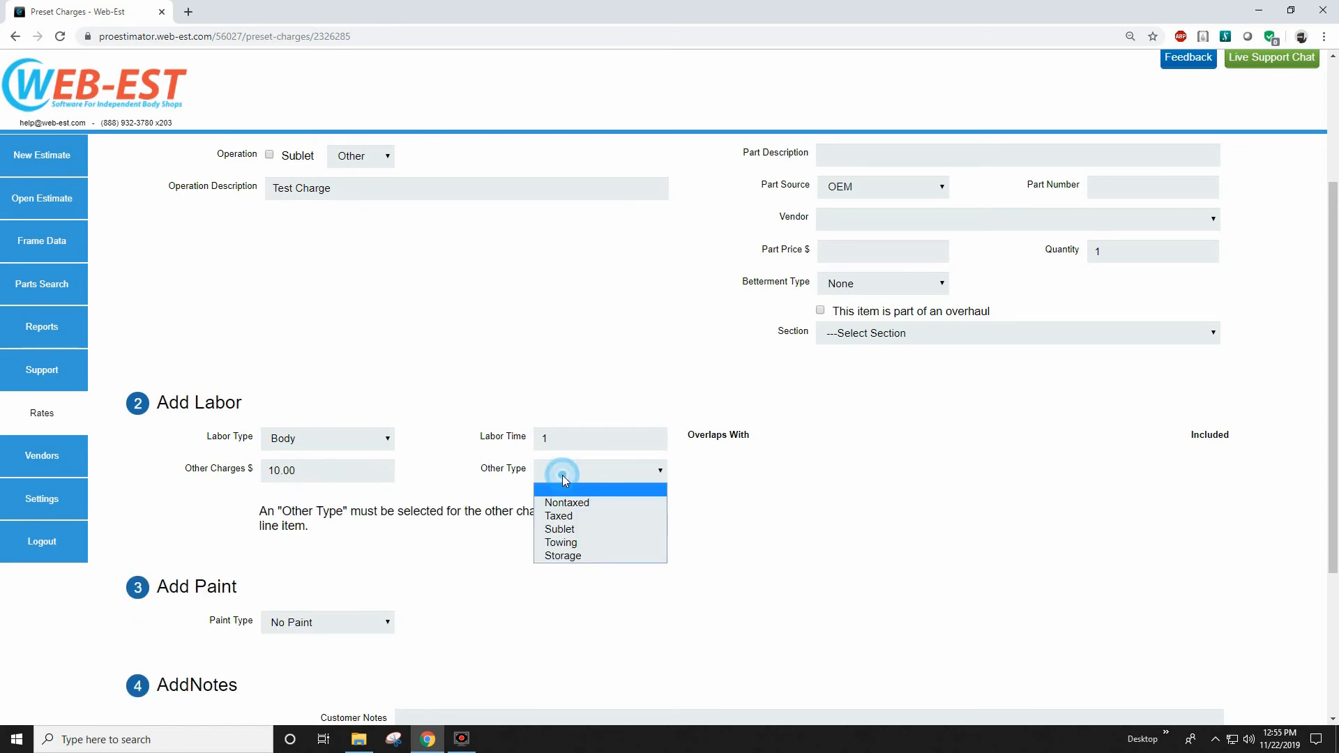
click(560, 516)
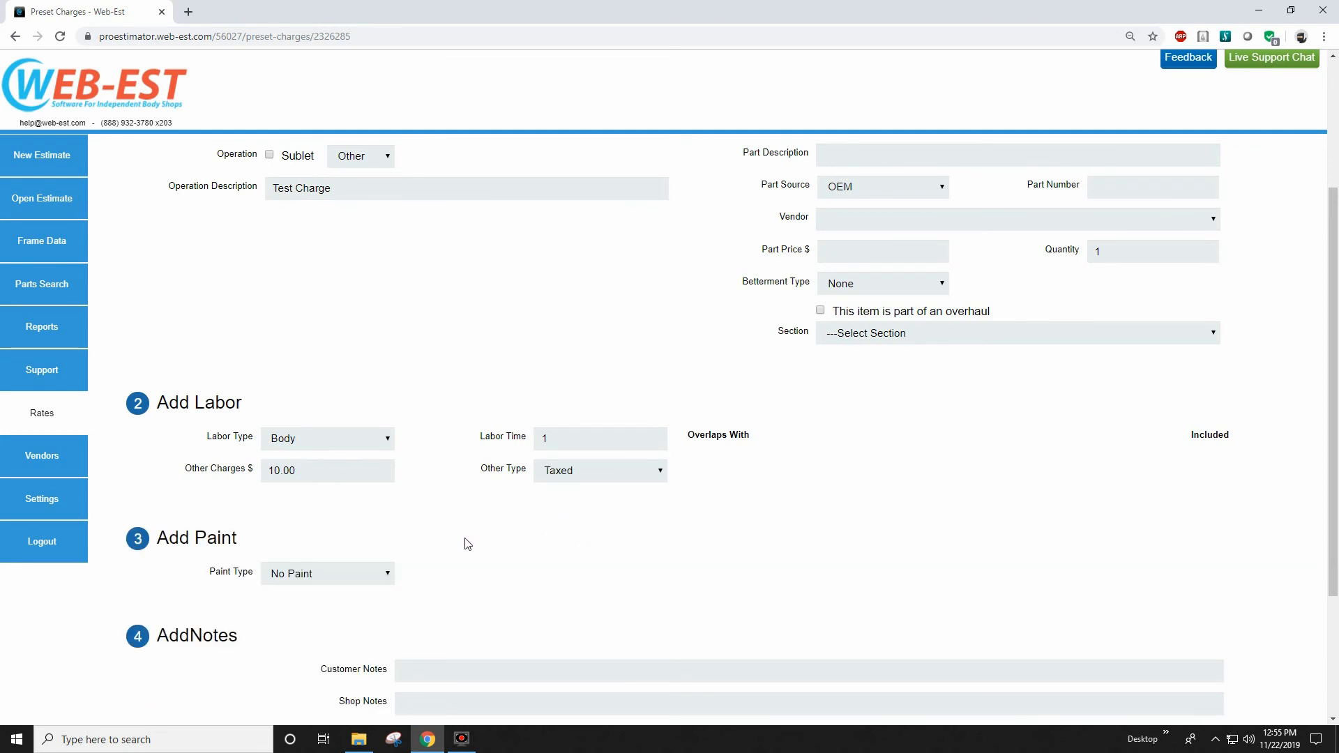
Set the preset charge's paint type to 2 Stage with a paint time of 1.
scroll(349, 544, down, 2)
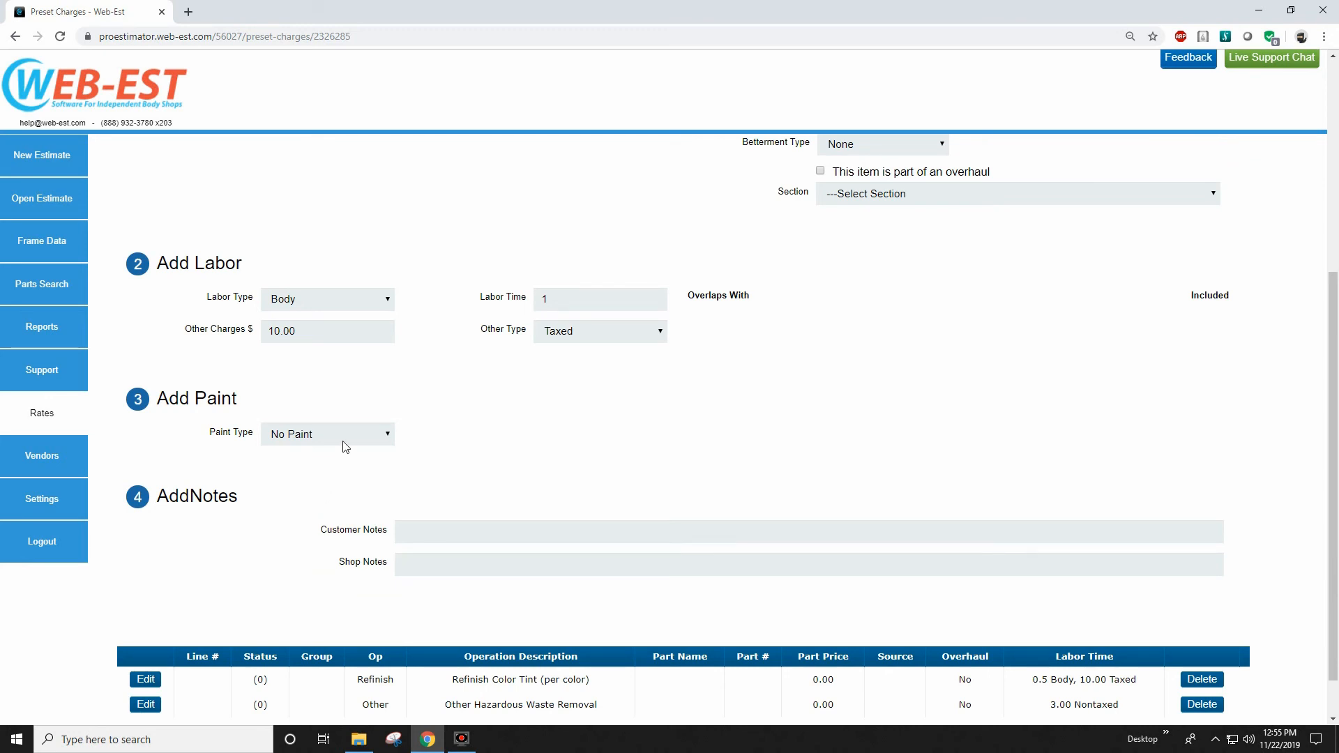
click(341, 441)
click(340, 478)
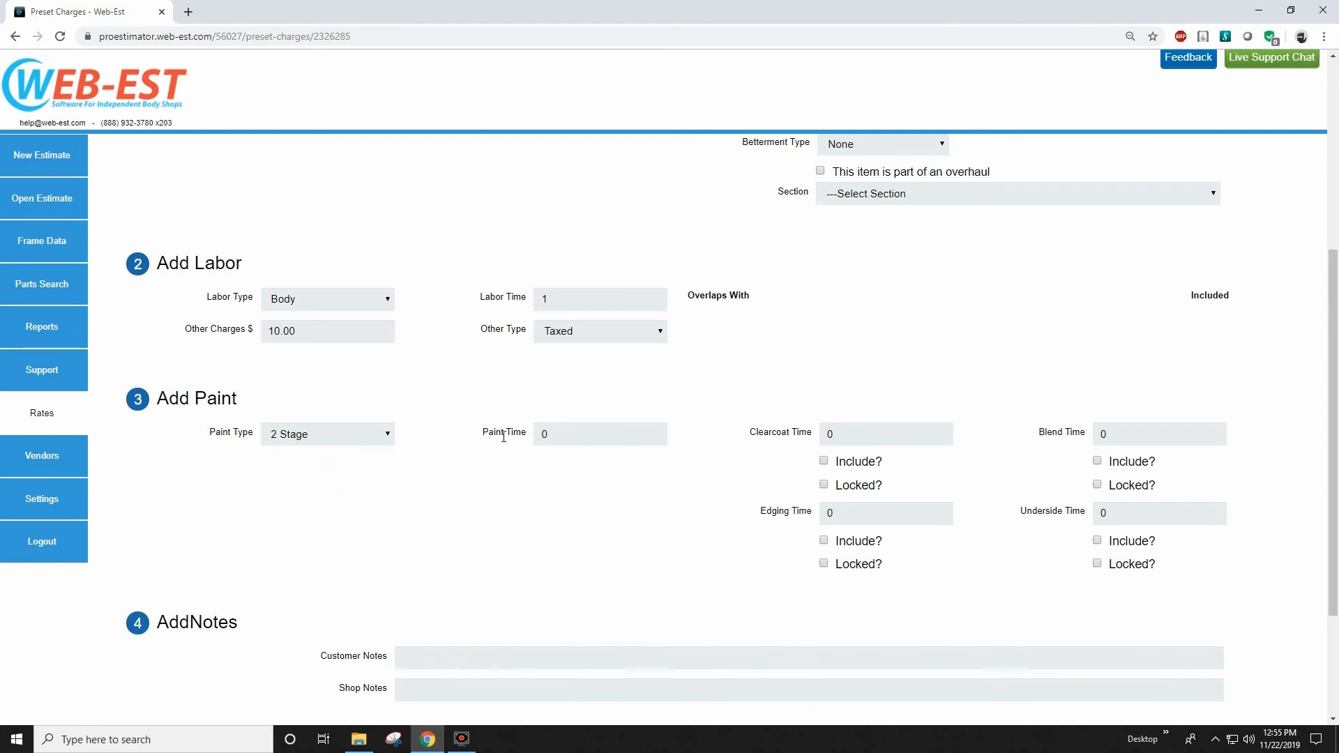
click(563, 437)
drag(564, 437, 516, 428)
text(1)
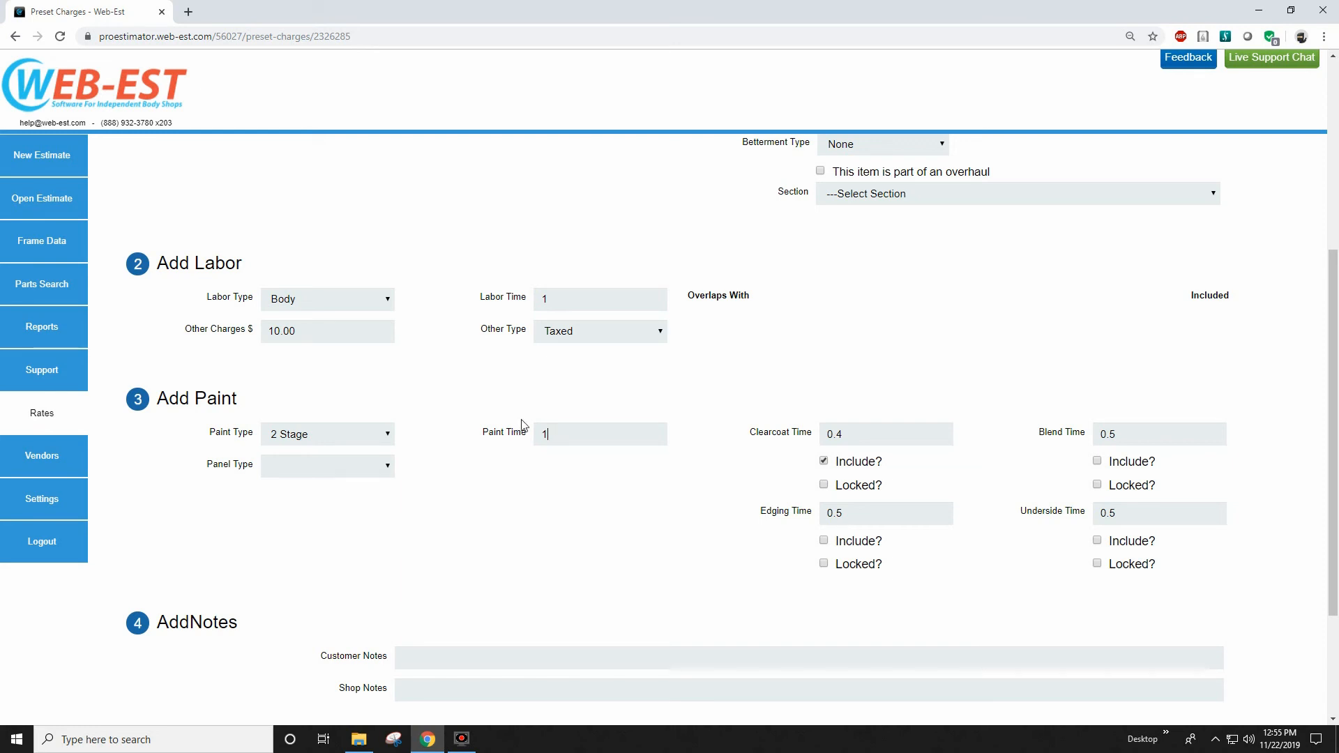
Set the charge's clearcoat time to 1 and lock it, and include the edging time.
click(848, 435)
text(1)
click(824, 484)
click(824, 541)
Enter "Test Notes" as the preset charge's customer notes.
scroll(679, 473, down, 3)
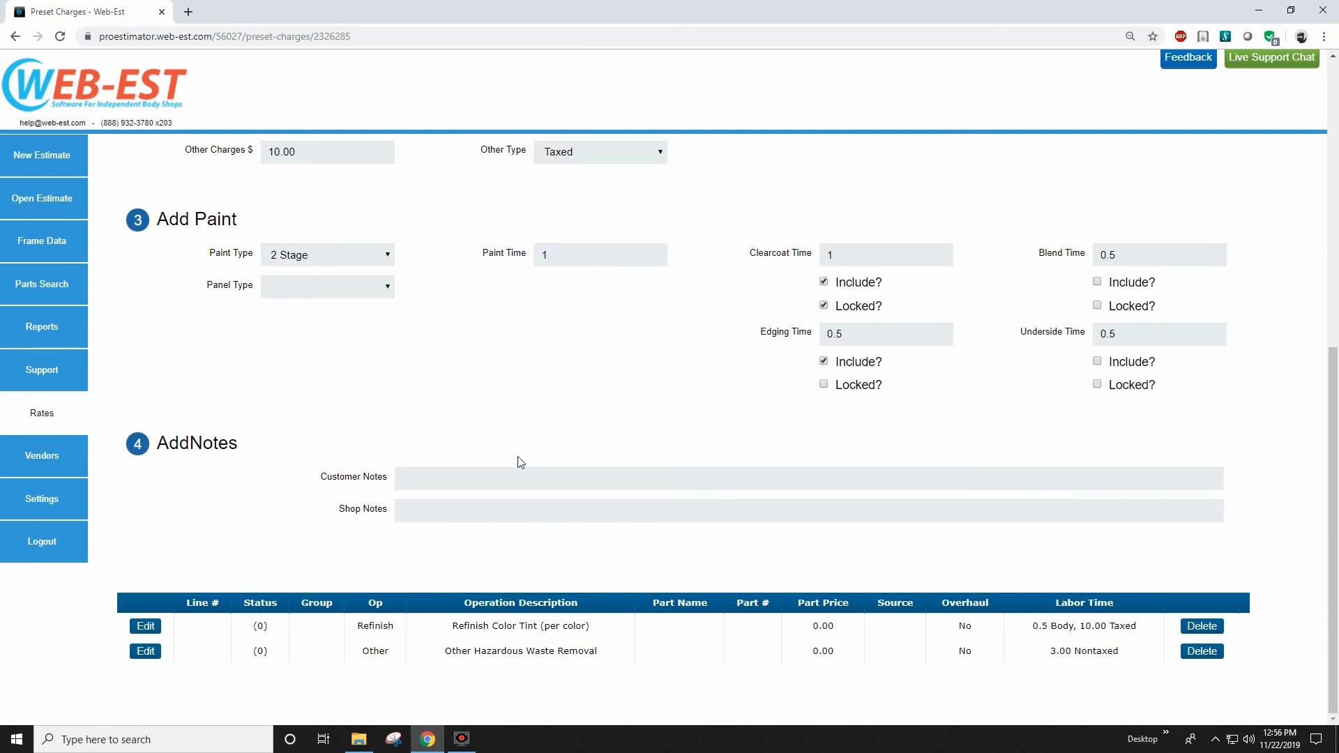
click(480, 473)
text(Test Notes)
click(488, 512)
Add the completed Test Charge to the profile's preset charges and check the list of charges.
scroll(488, 513, up, 8)
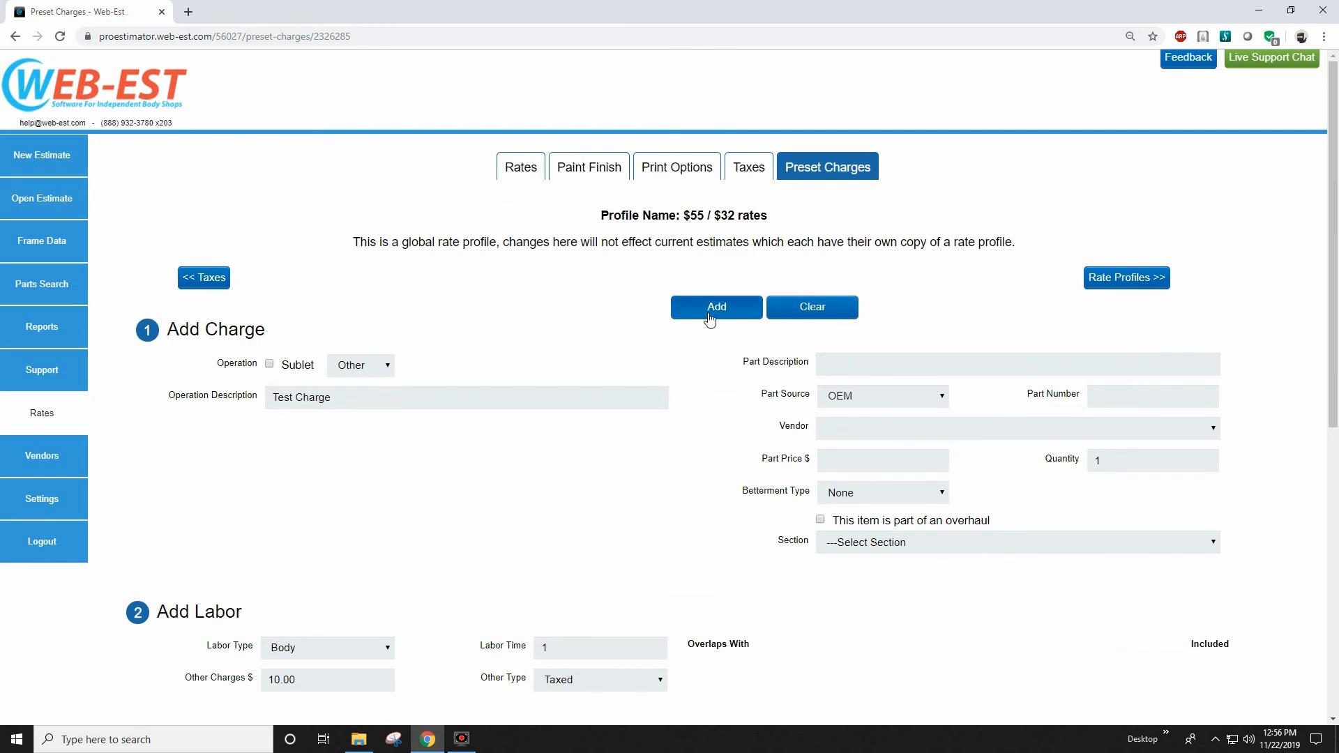
click(712, 310)
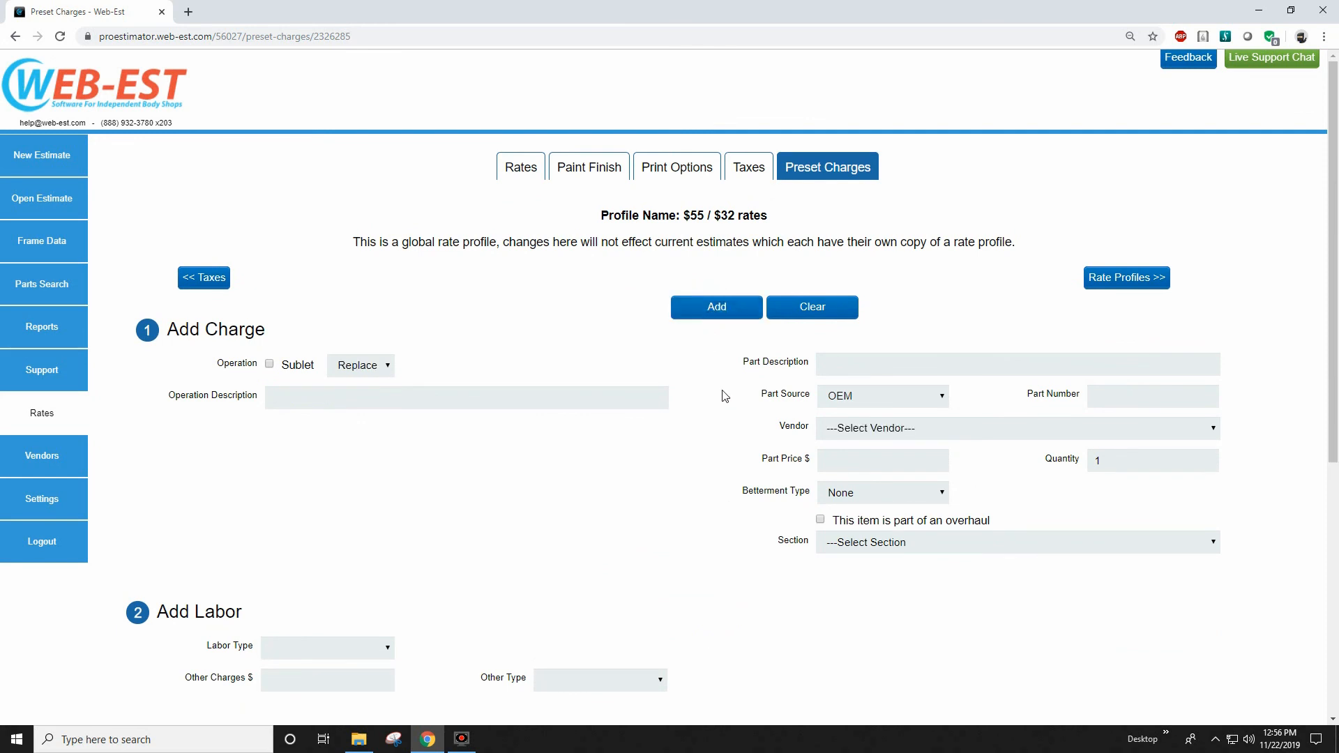
scroll(722, 396, down, 6)
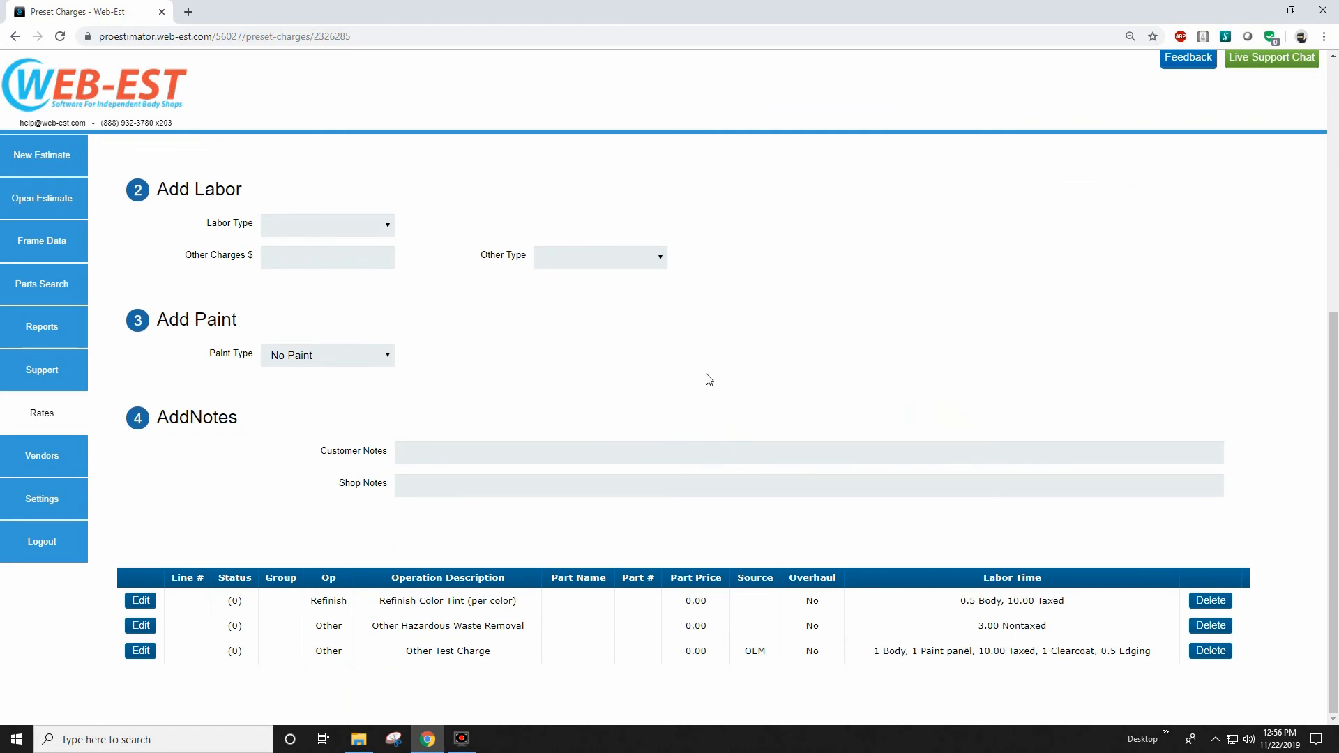
Return to the rate profile list and enable Default Presets for the $55 / $32 rates profile.
scroll(707, 378, up, 5)
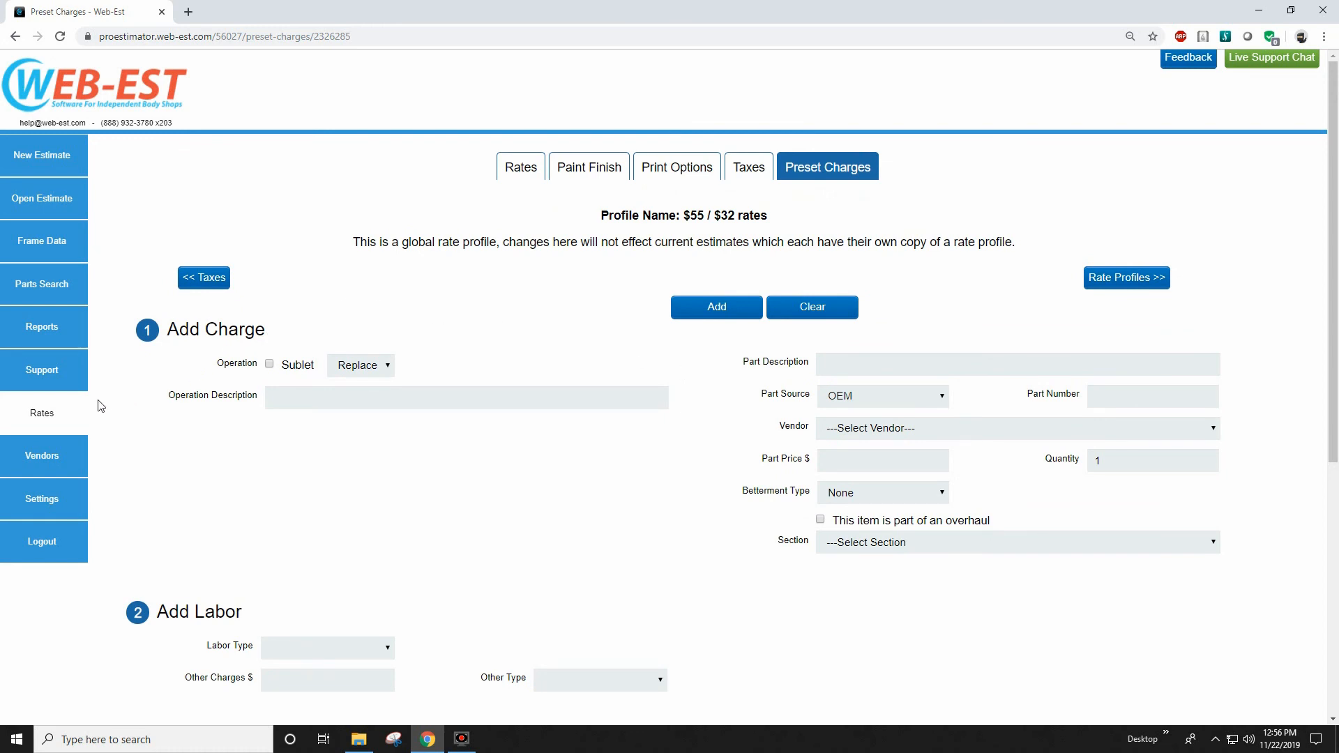
click(55, 415)
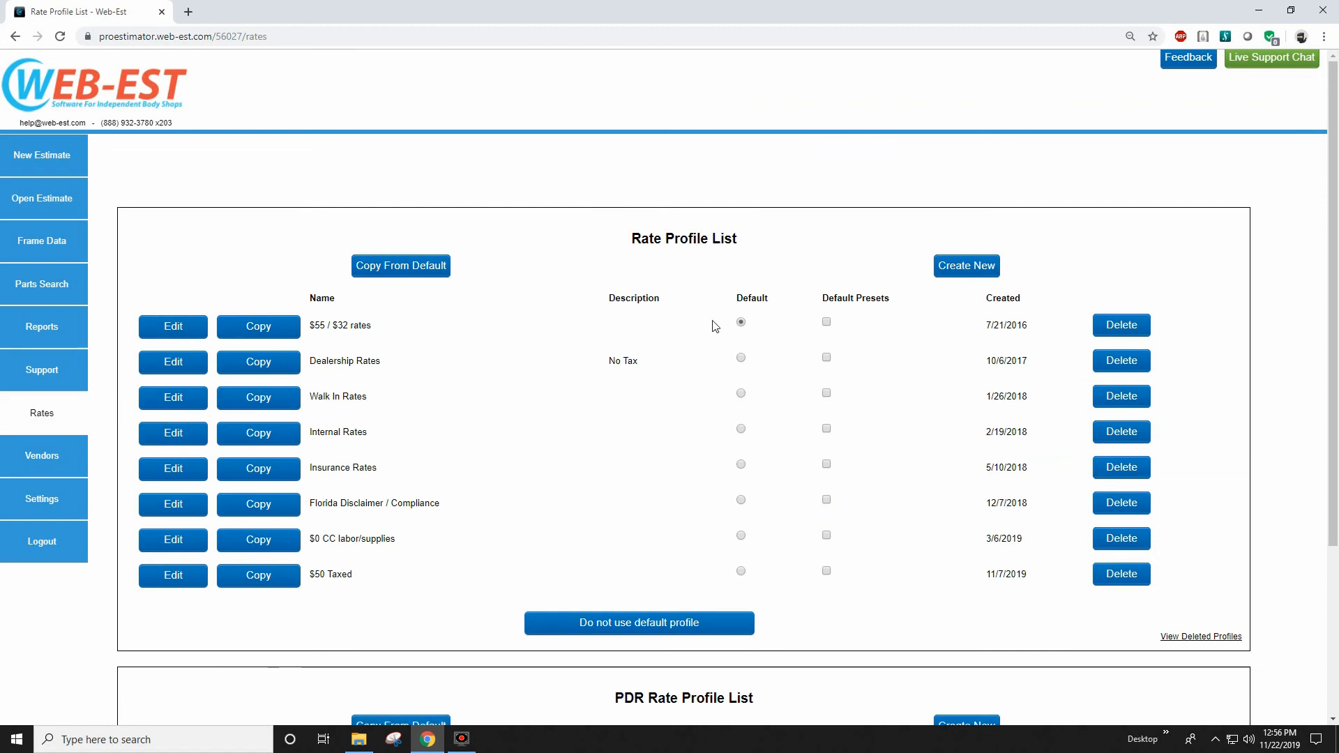
click(827, 323)
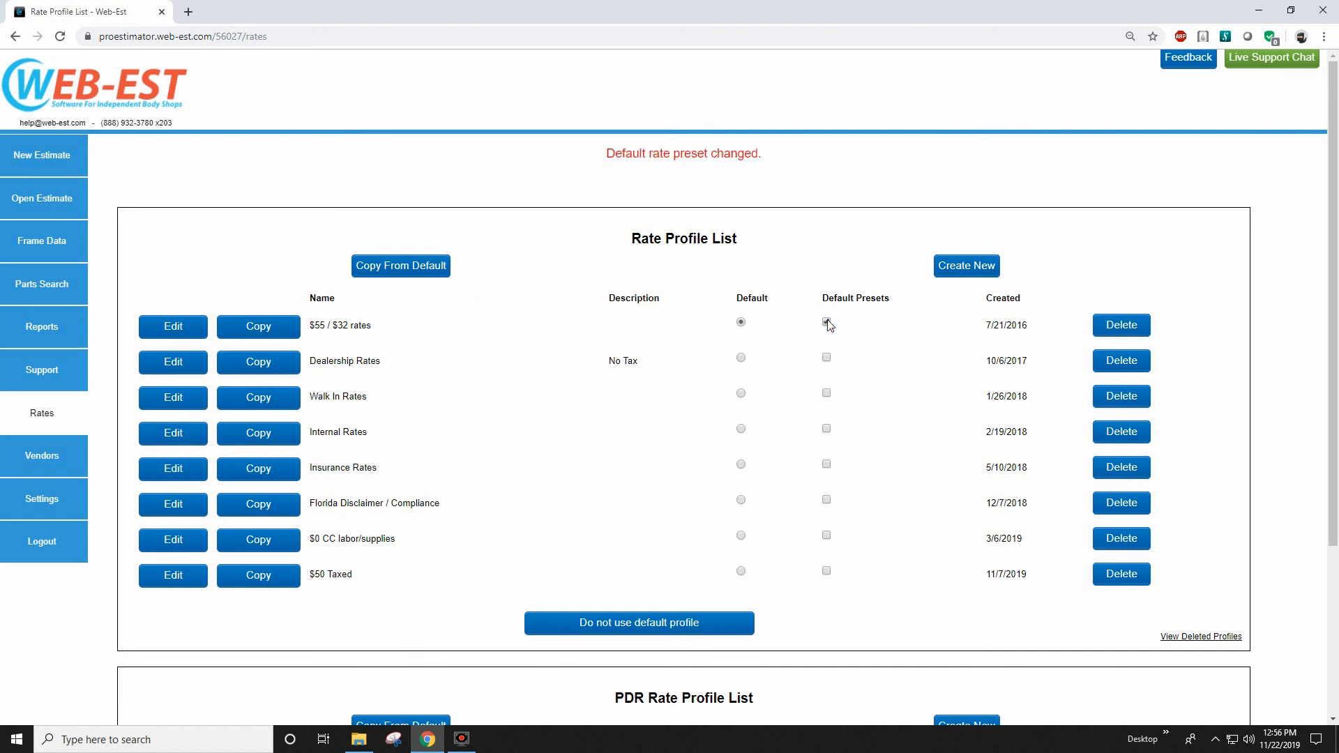